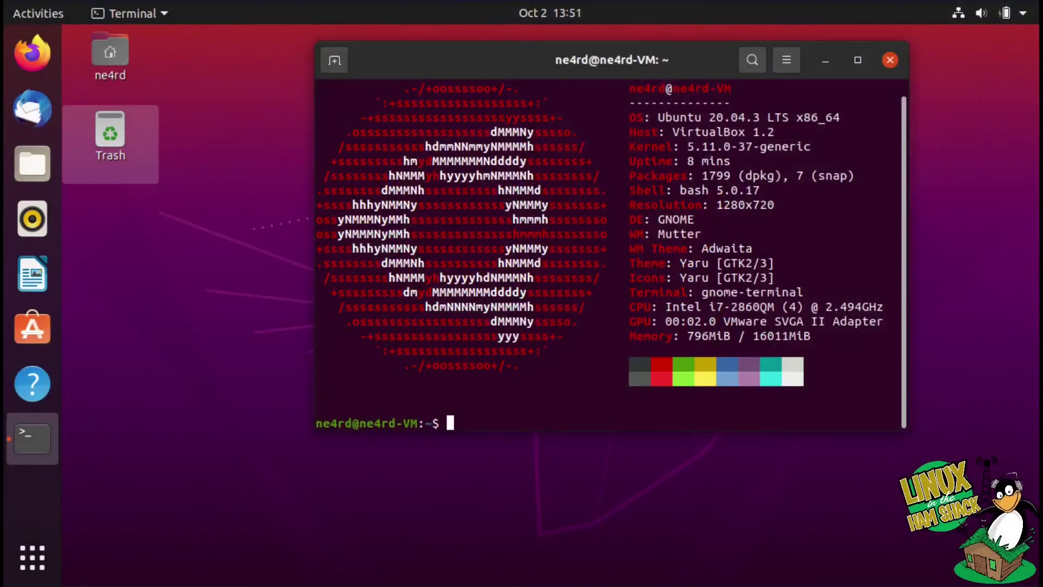
# - Minimize the terminal window, then find and launch Cubic
pyautogui.moveTo(680, 61); pyautogui.dragTo(639, 96)
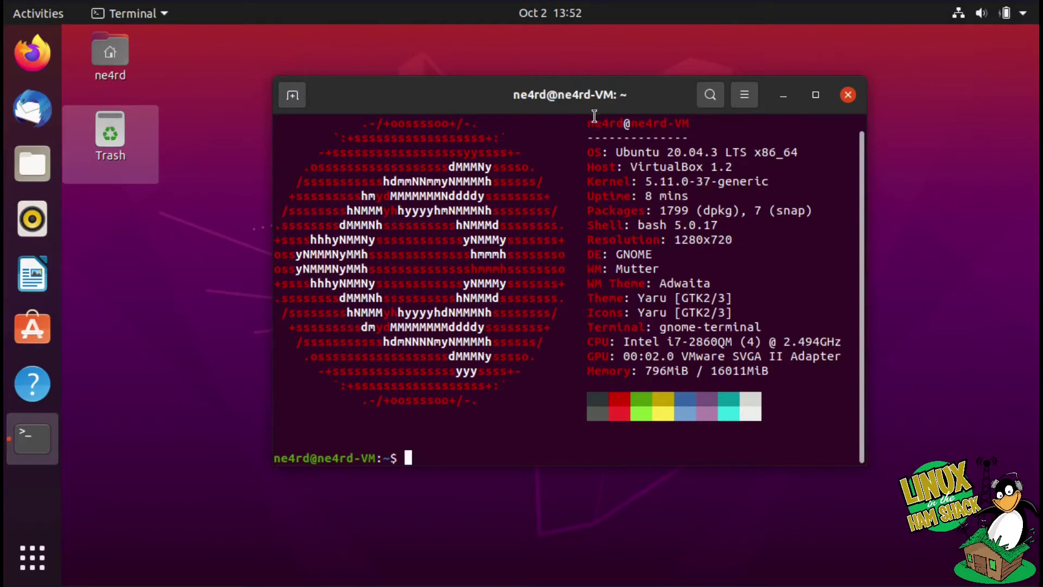
pyautogui.click(783, 98)
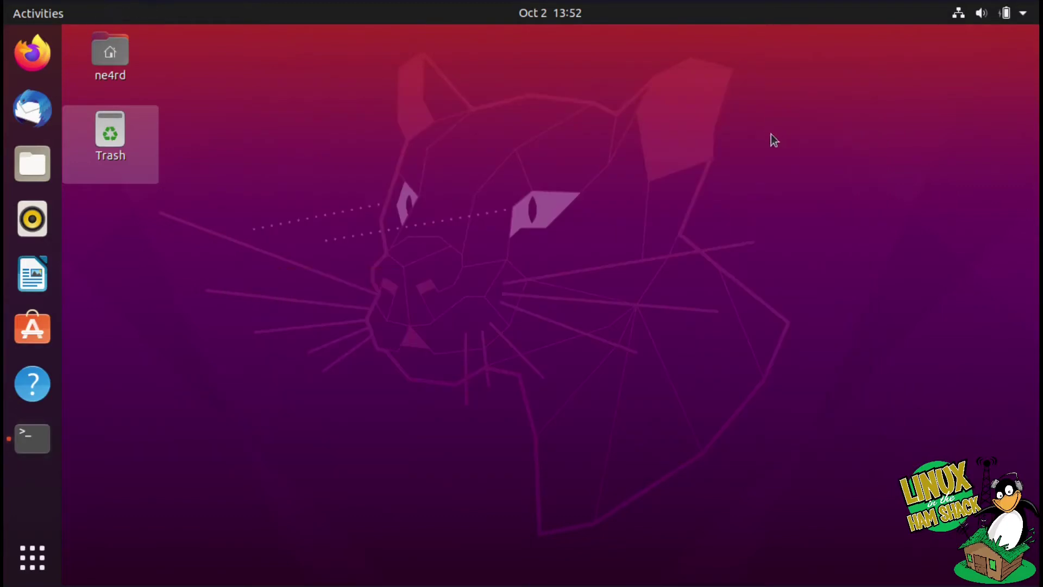
pyautogui.click(51, 15)
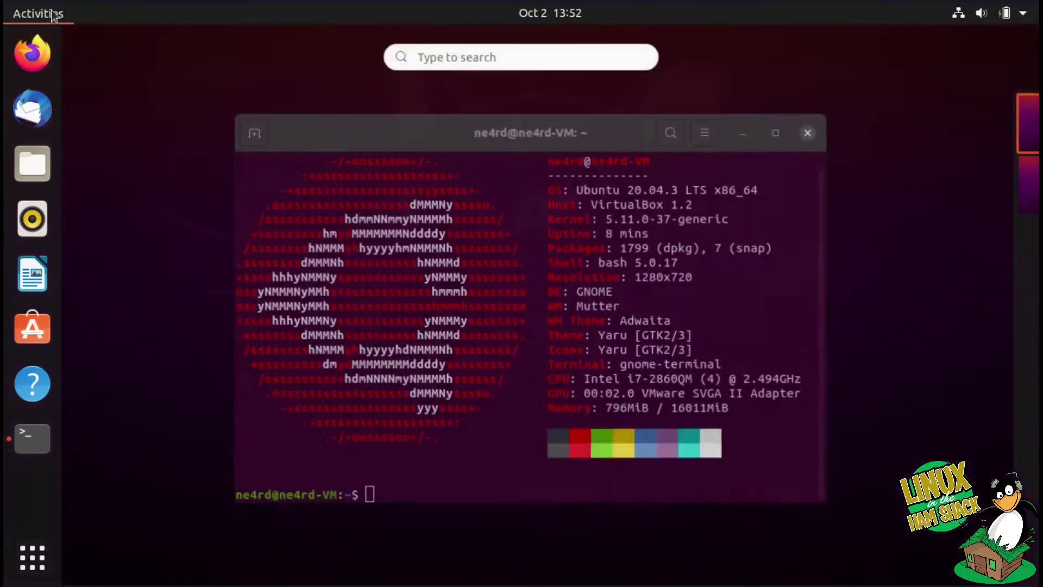
pyautogui.write('cubil')
pyautogui.press('BackSpace')
pyautogui.write('c')
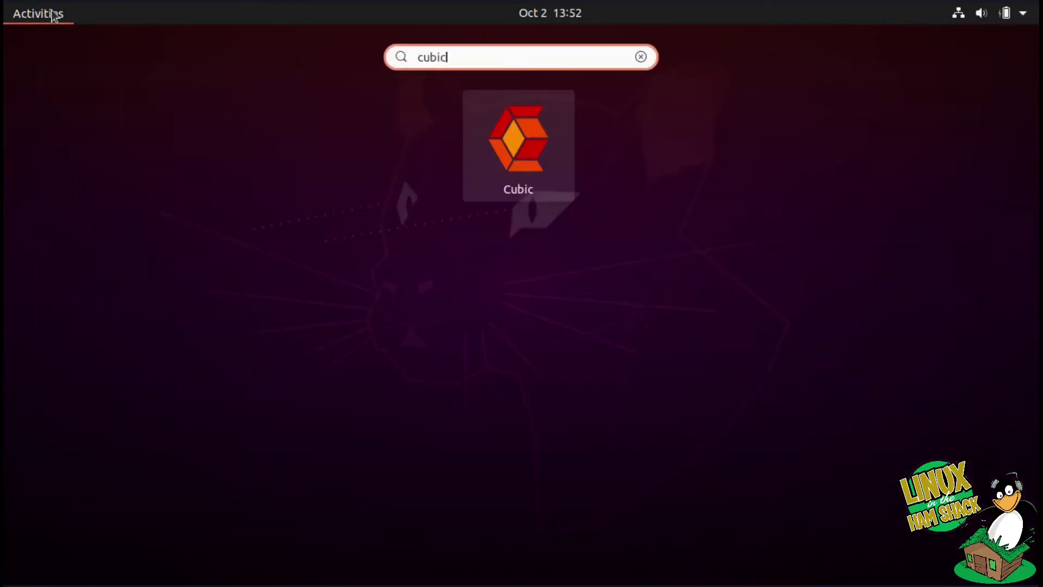
pyautogui.press('Return')
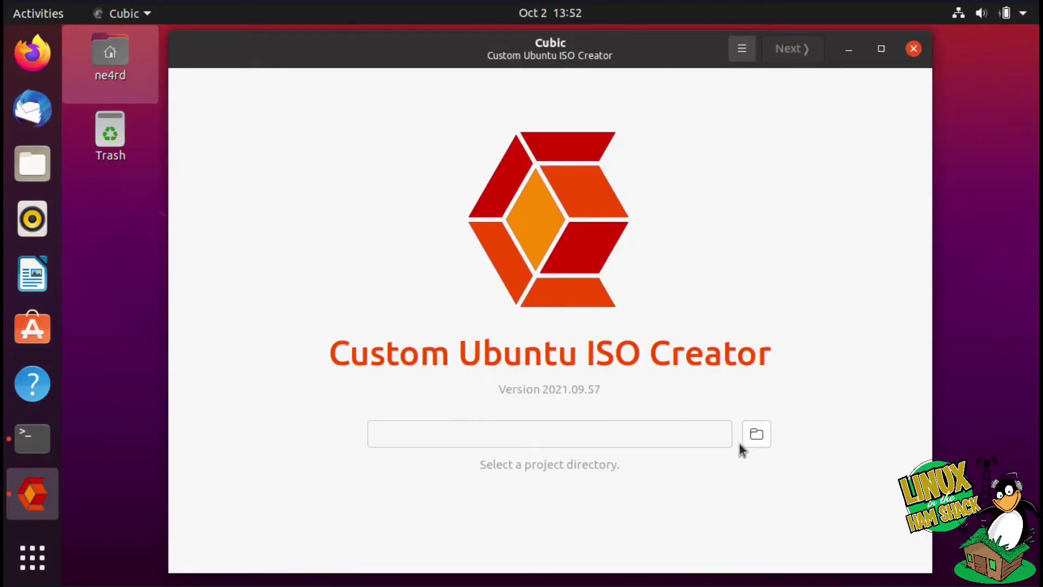
# - Set the project directory to the Documents folder in Home
pyautogui.click(757, 435)
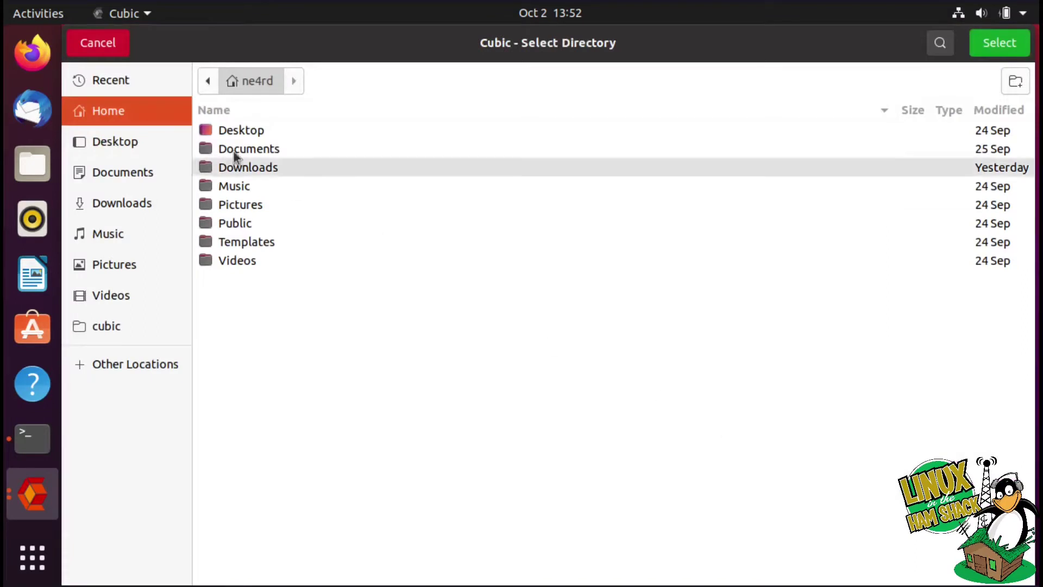
pyautogui.click(233, 151)
pyautogui.doubleClick(232, 150)
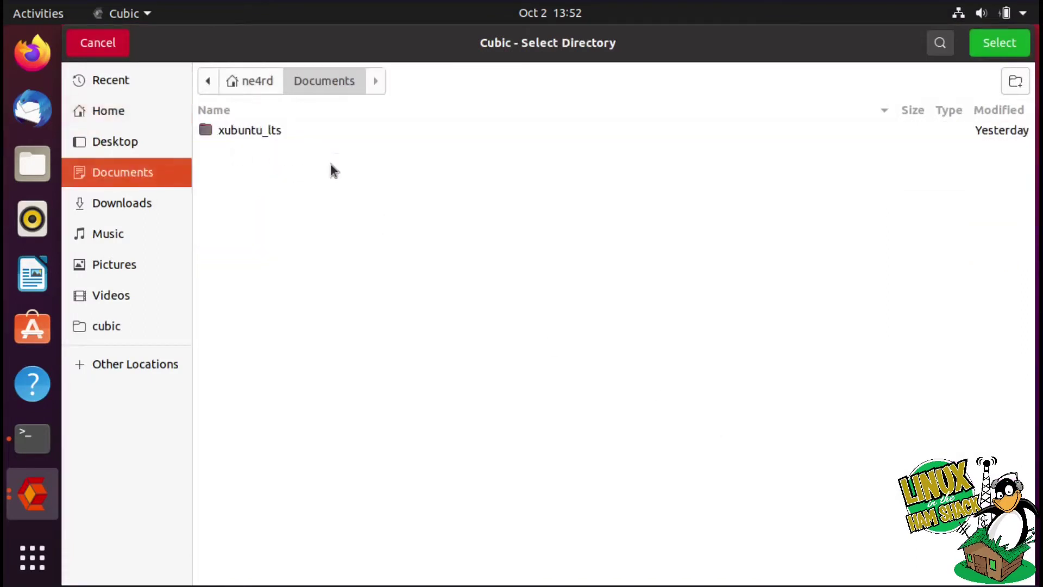
pyautogui.click(992, 53)
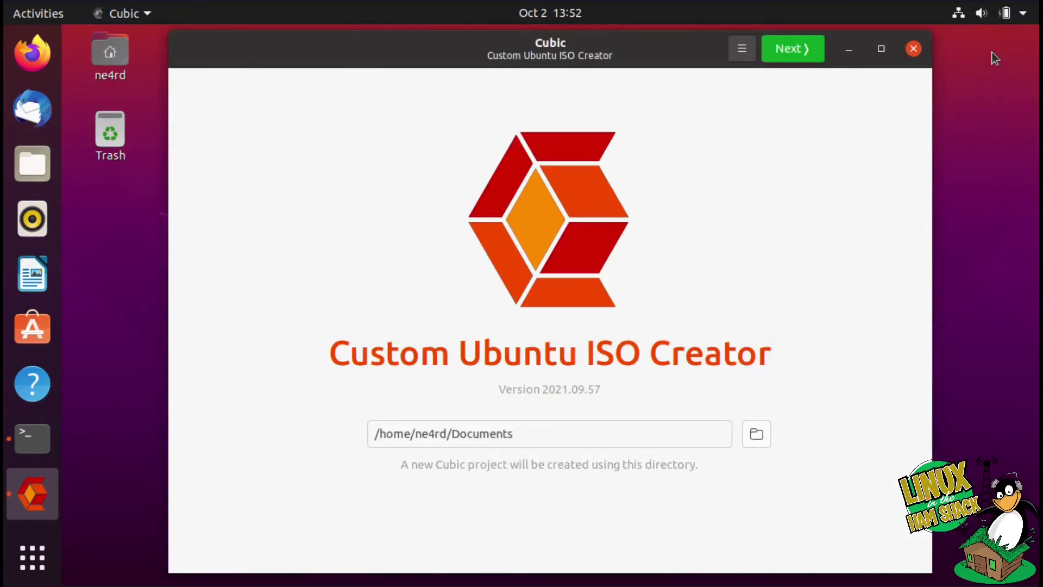
# - Create a folder named ubuntumate_lts inside Documents, select it as the project directory, and proceed to the disk image page
pyautogui.click(766, 433)
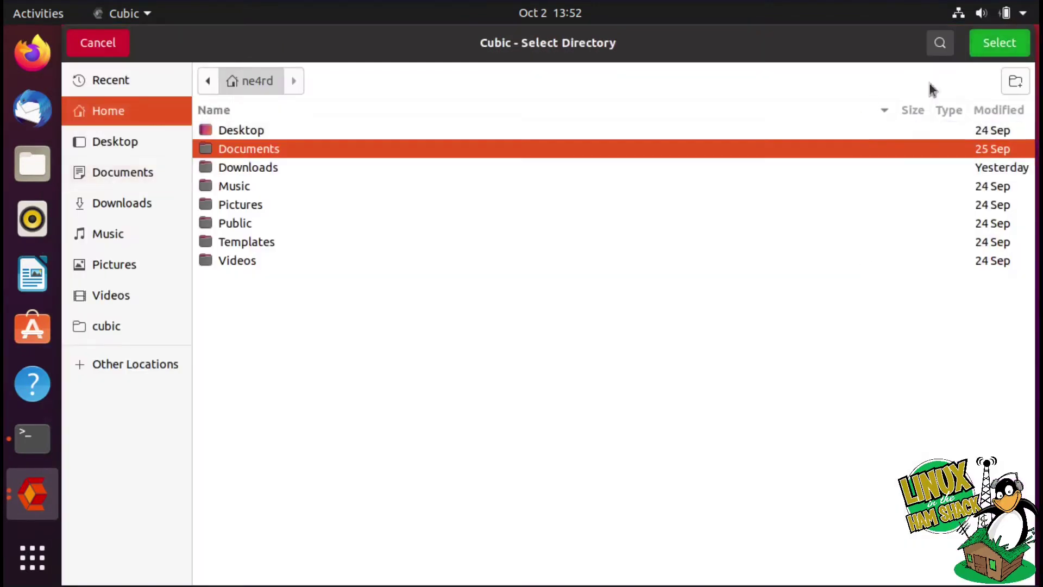
pyautogui.click(1004, 90)
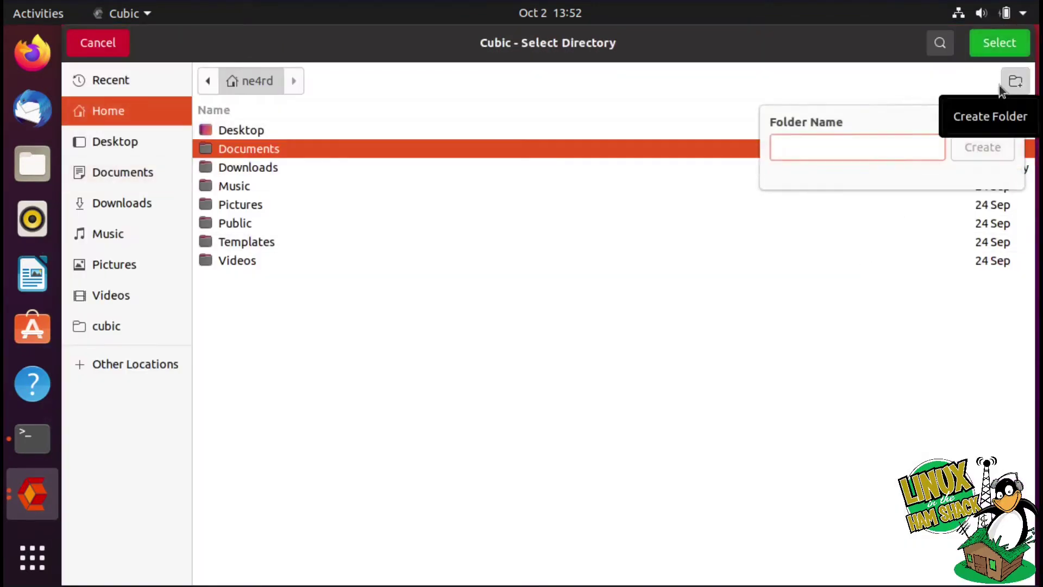
pyautogui.click(827, 300)
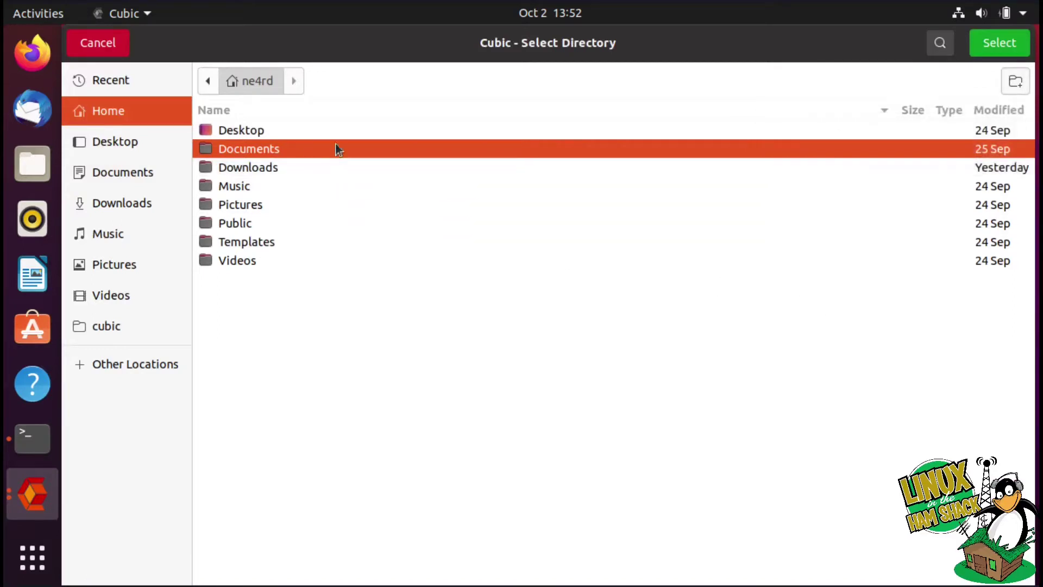
pyautogui.doubleClick(338, 150)
pyautogui.click(1013, 86)
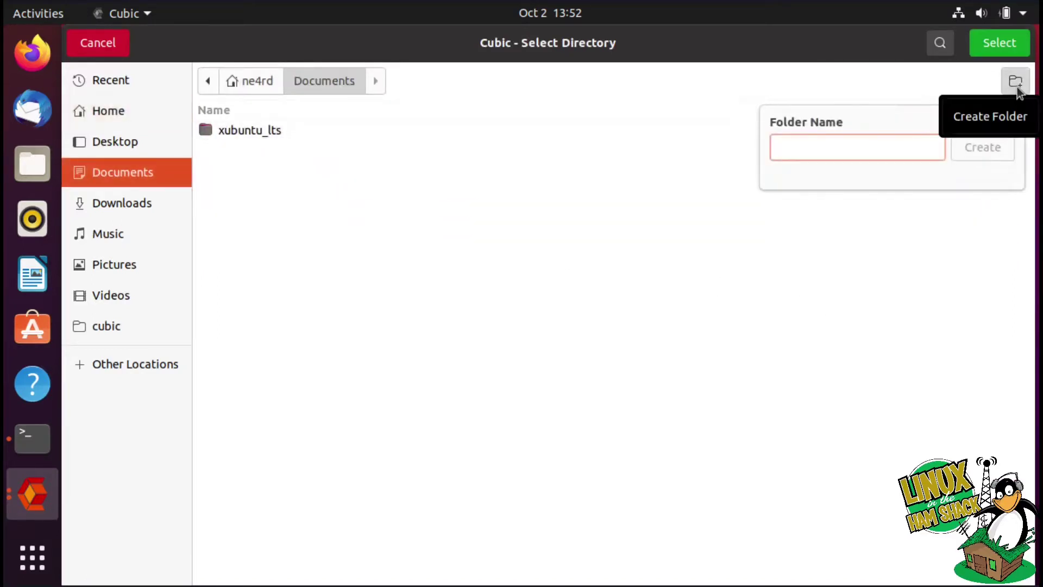
pyautogui.write('ubunt')
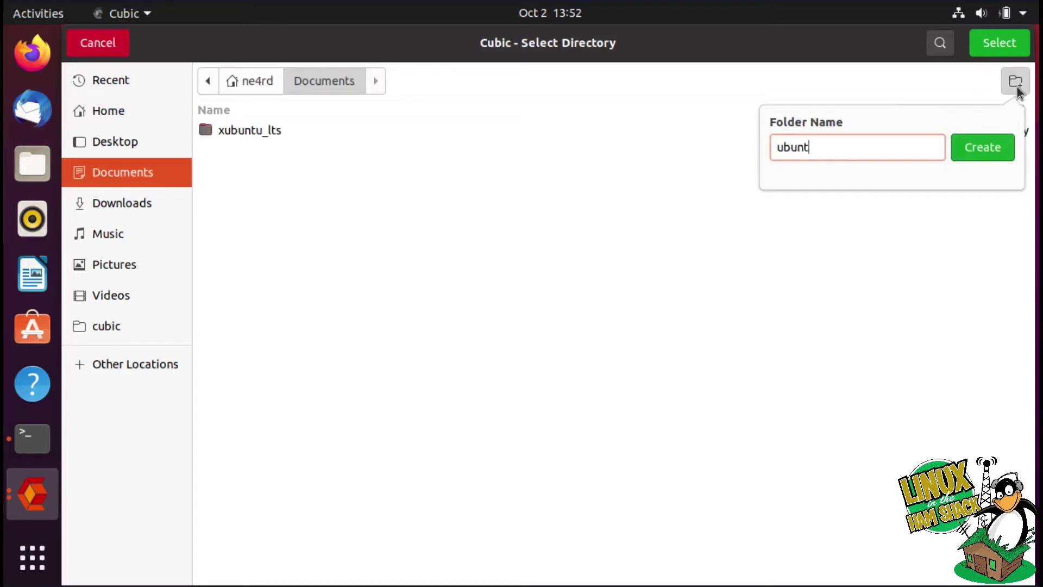
pyautogui.write('umate_lt')
pyautogui.press('BackSpace')
pyautogui.press('BackSpace')
pyautogui.write('lts')
pyautogui.press('Return')
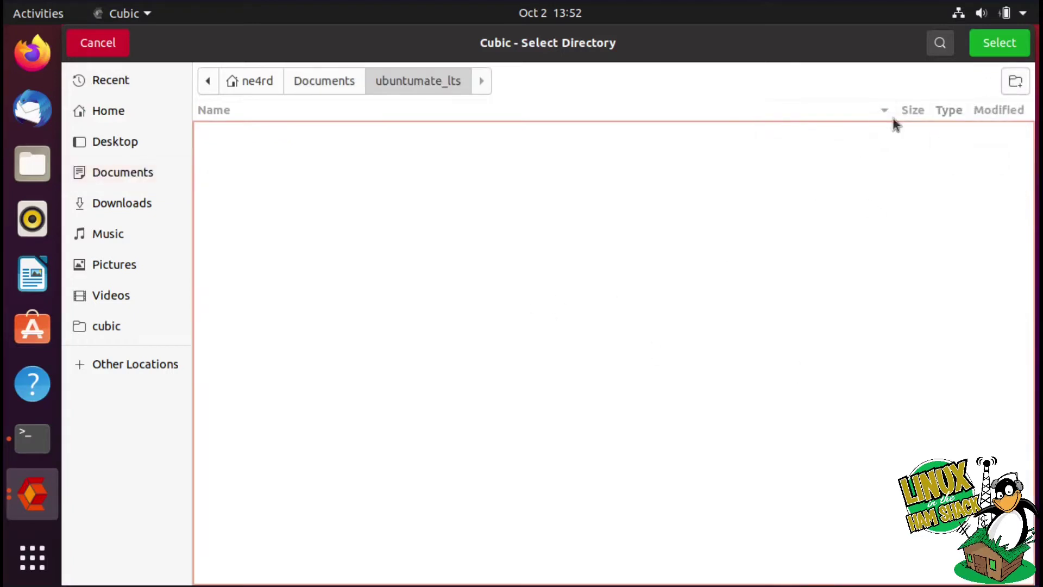
pyautogui.click(995, 48)
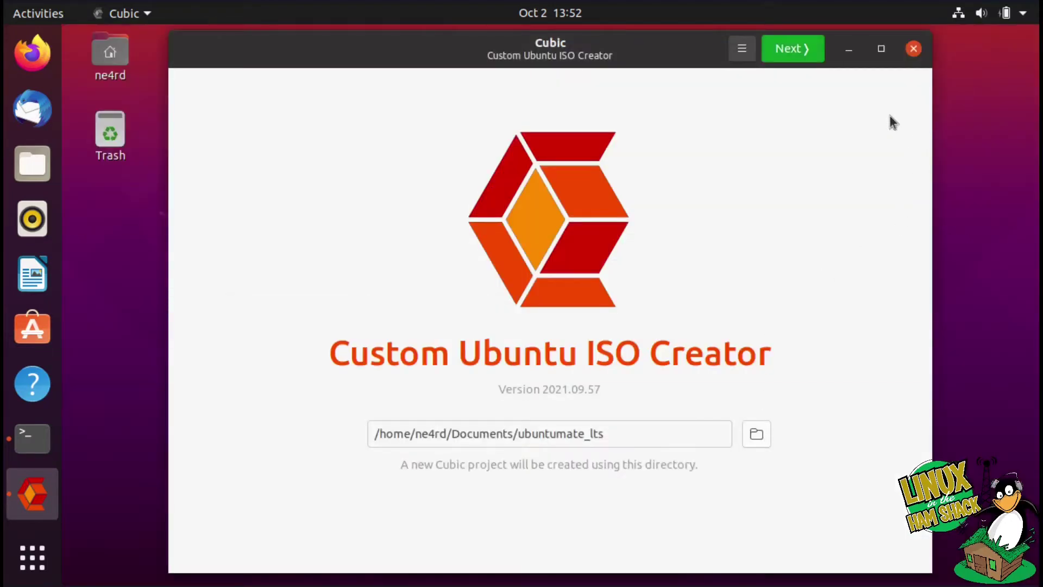
pyautogui.click(801, 51)
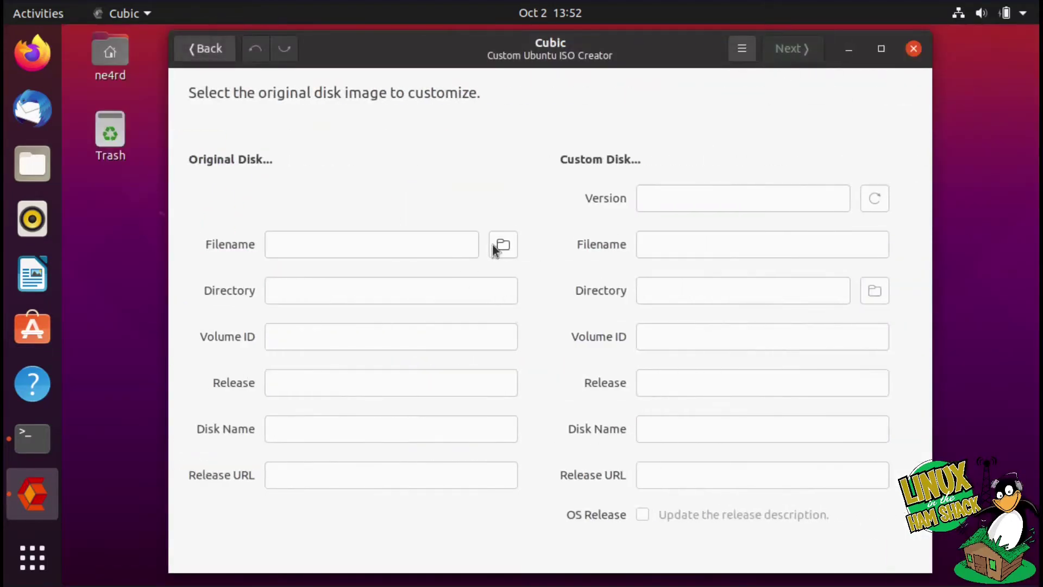
# - Choose ubuntu-mate-20.04.3-desktop-amd64.iso from the Downloads folder as the original disk image
pyautogui.click(493, 243)
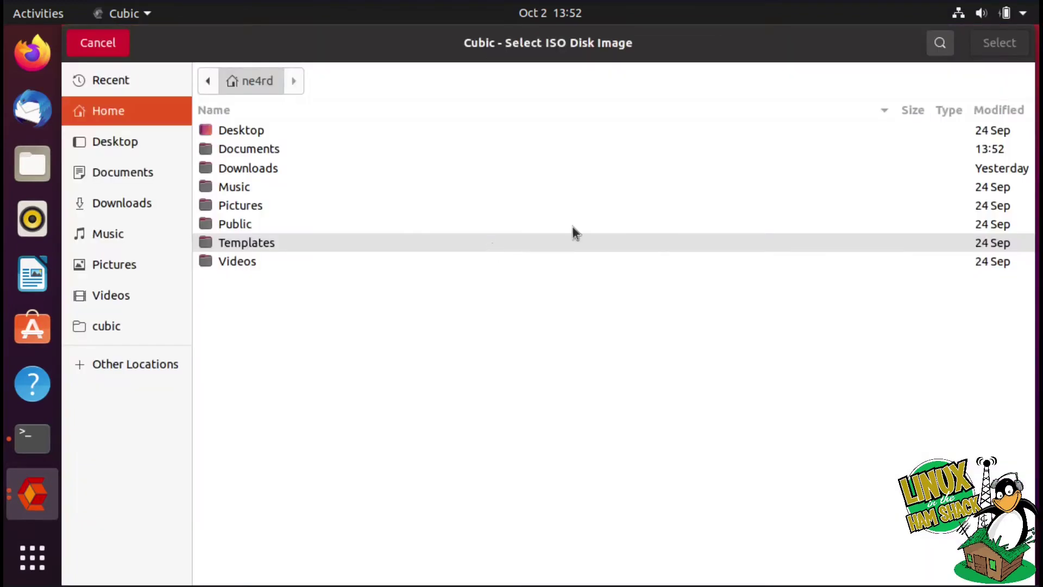
pyautogui.click(98, 42)
pyautogui.click(501, 245)
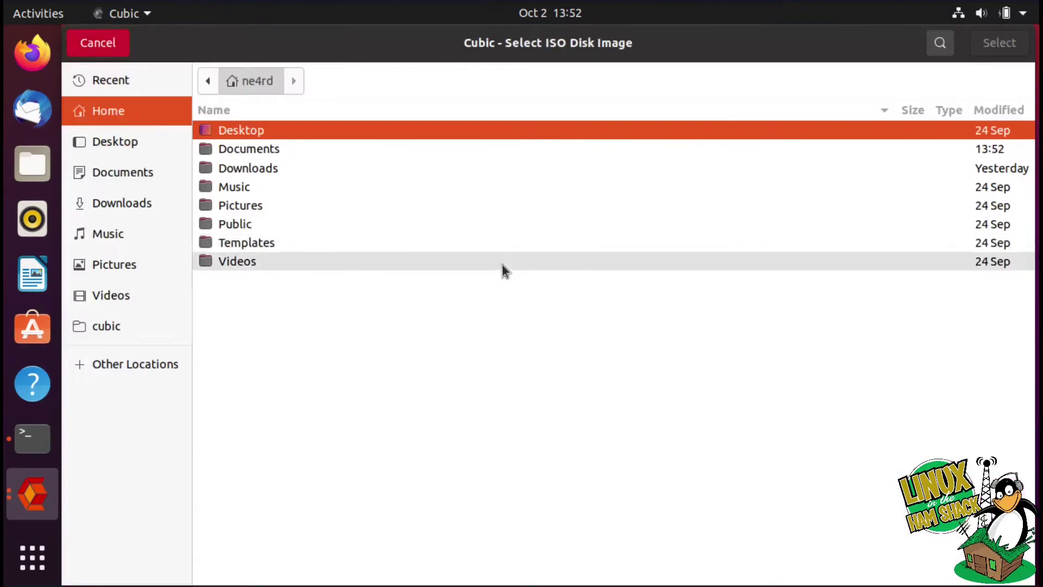
pyautogui.doubleClick(282, 168)
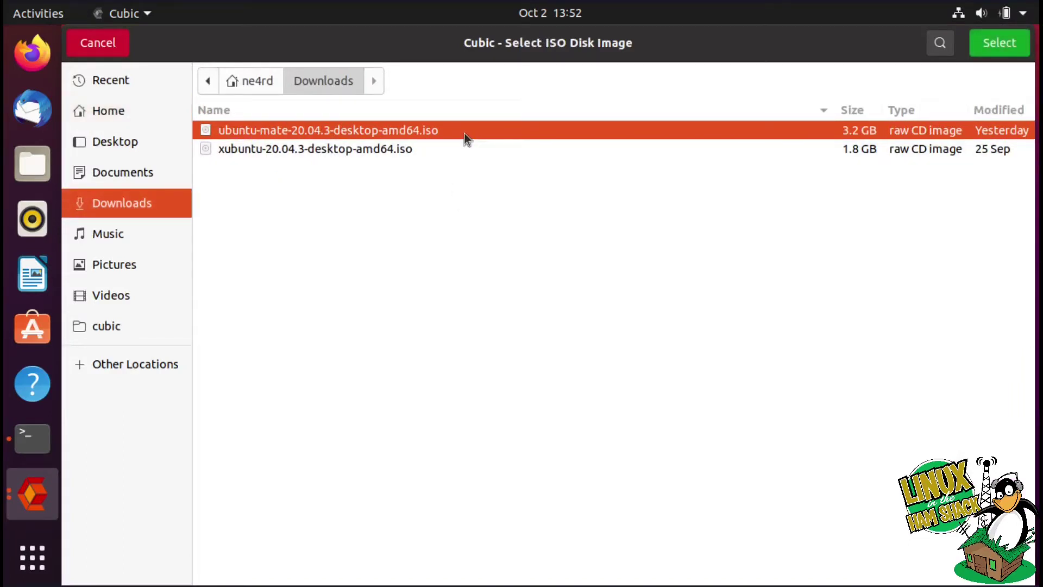
pyautogui.click(1014, 47)
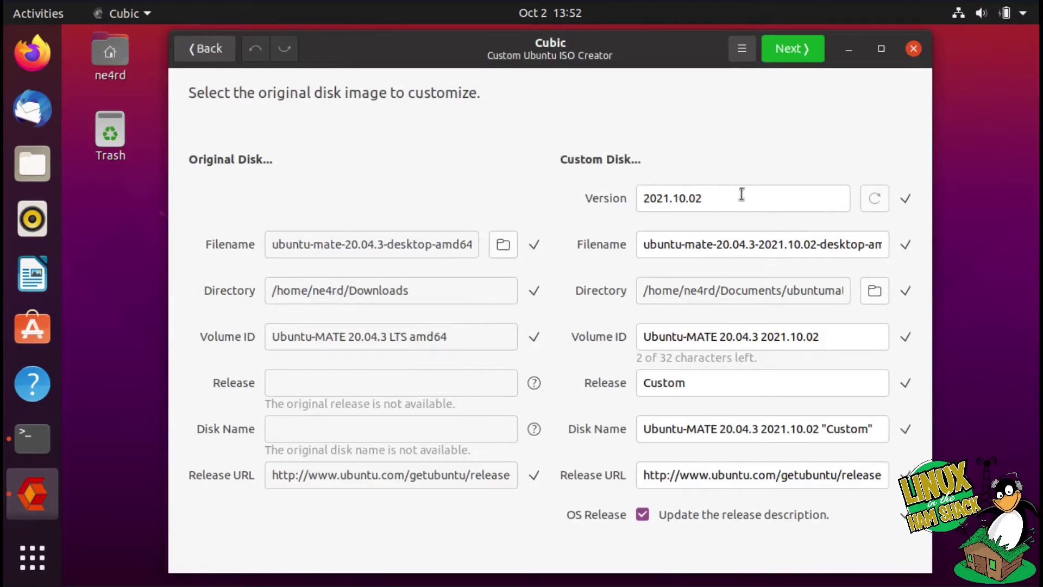
# - Set the custom disk version to LHS-2021.10.02-LTS and proceed to extracting the original disk
pyautogui.click(646, 198)
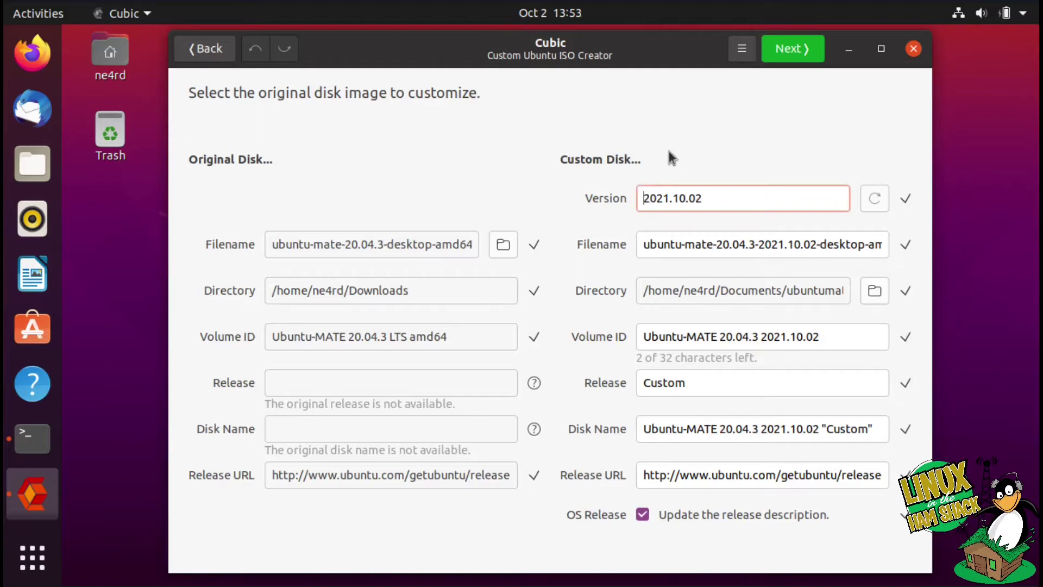
pyautogui.write('LHS-')
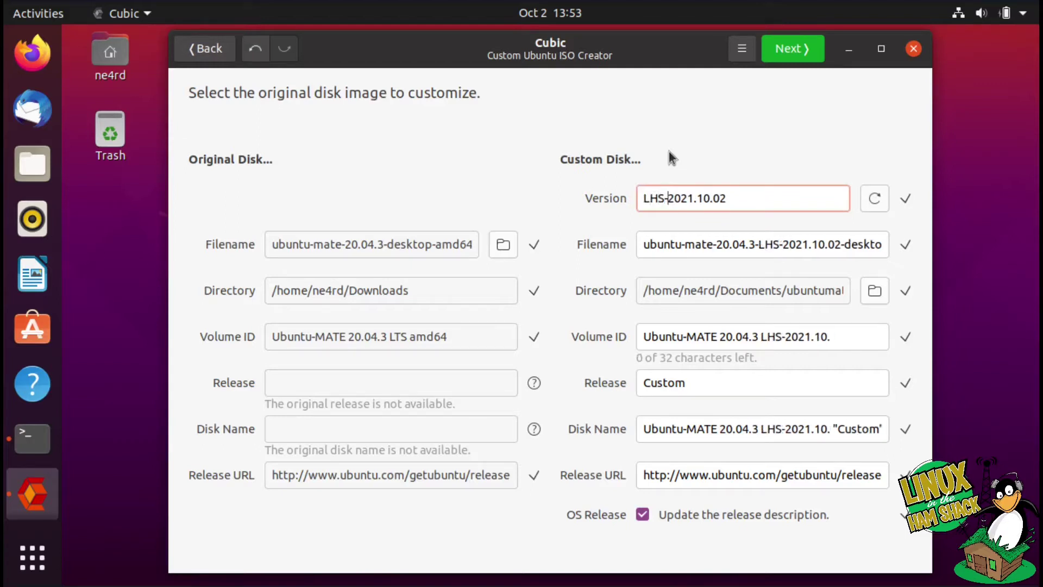
pyautogui.press('Right')
pyautogui.press('Right')
pyautogui.press('Right')
pyautogui.press('Right')
pyautogui.press('Right')
pyautogui.press('Right')
pyautogui.press('Right')
pyautogui.press('Right')
pyautogui.press('Right')
pyautogui.press('Right')
pyautogui.write('-LTS')
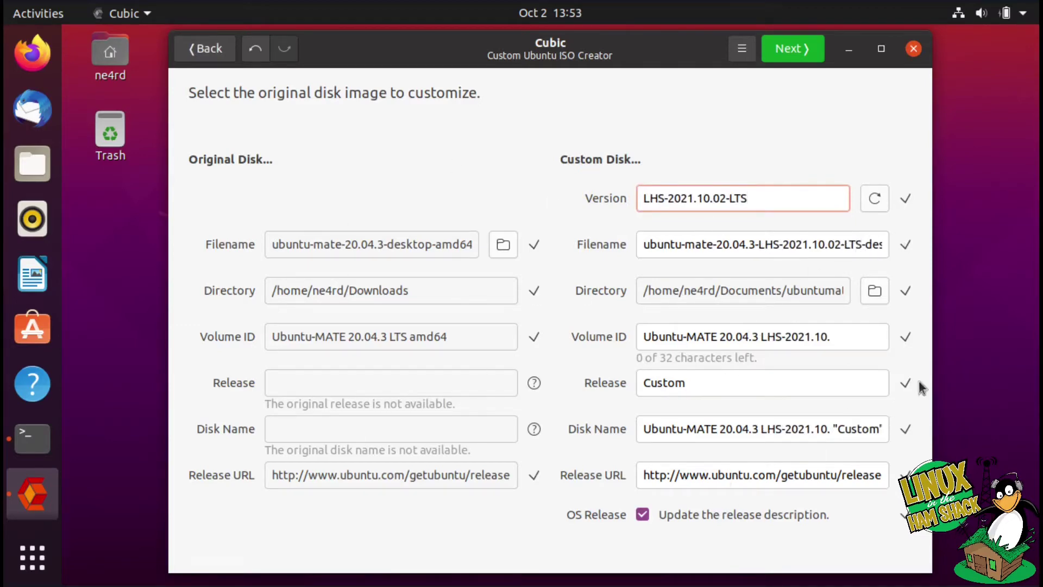
pyautogui.click(786, 57)
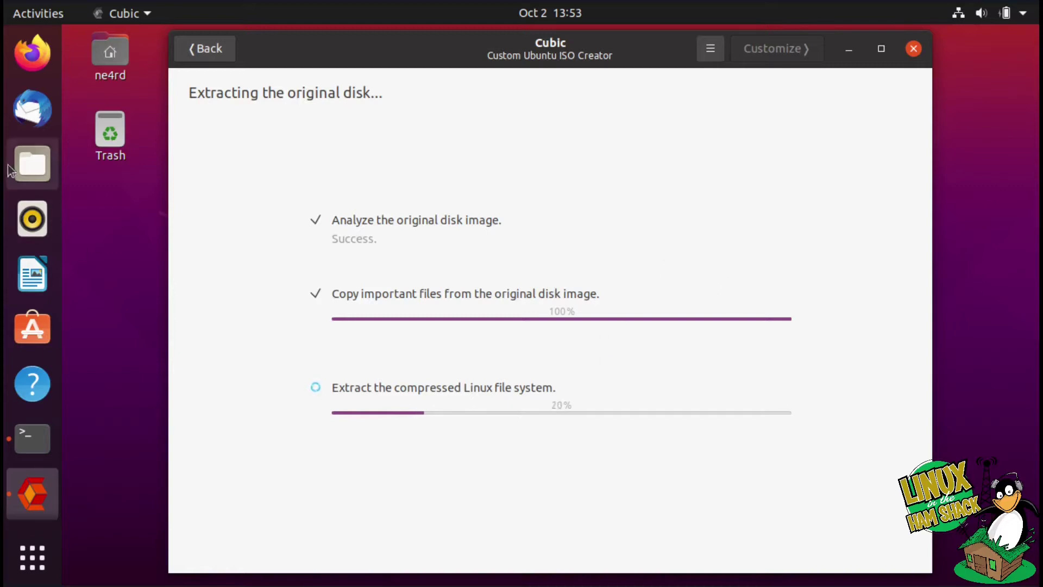
pyautogui.click(33, 163)
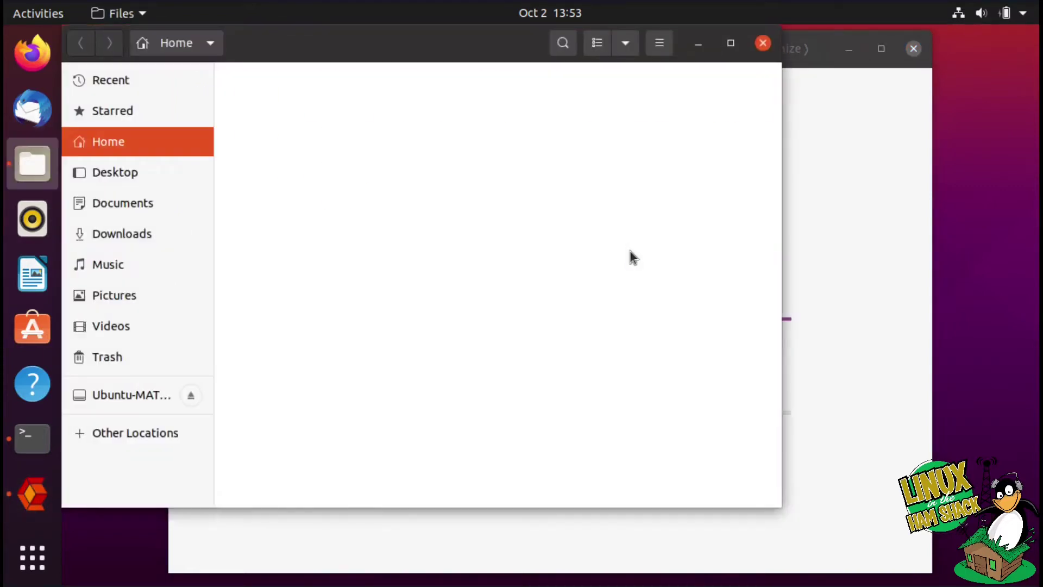
pyautogui.doubleClick(335, 159)
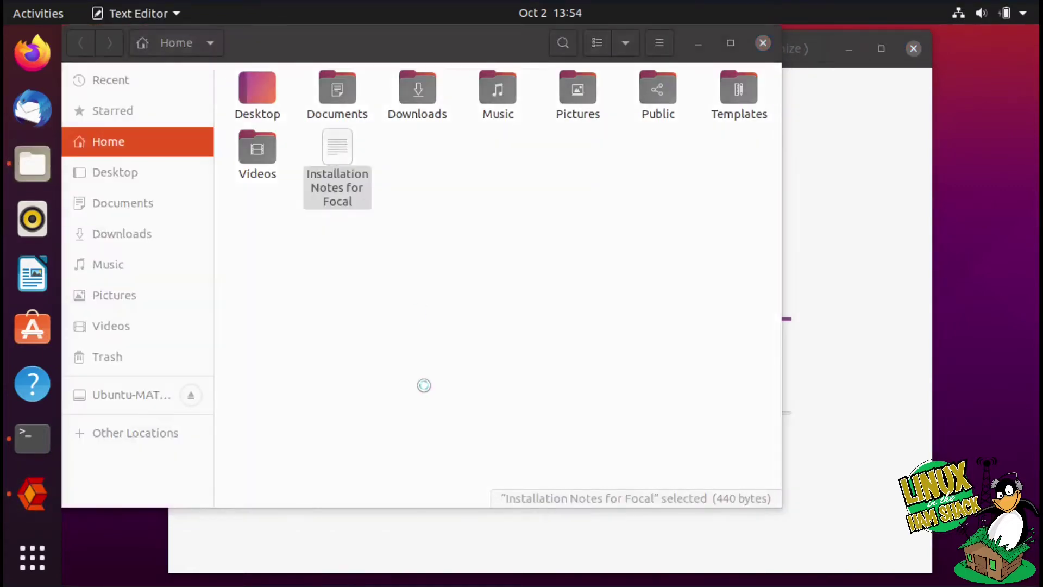
pyautogui.click(746, 43)
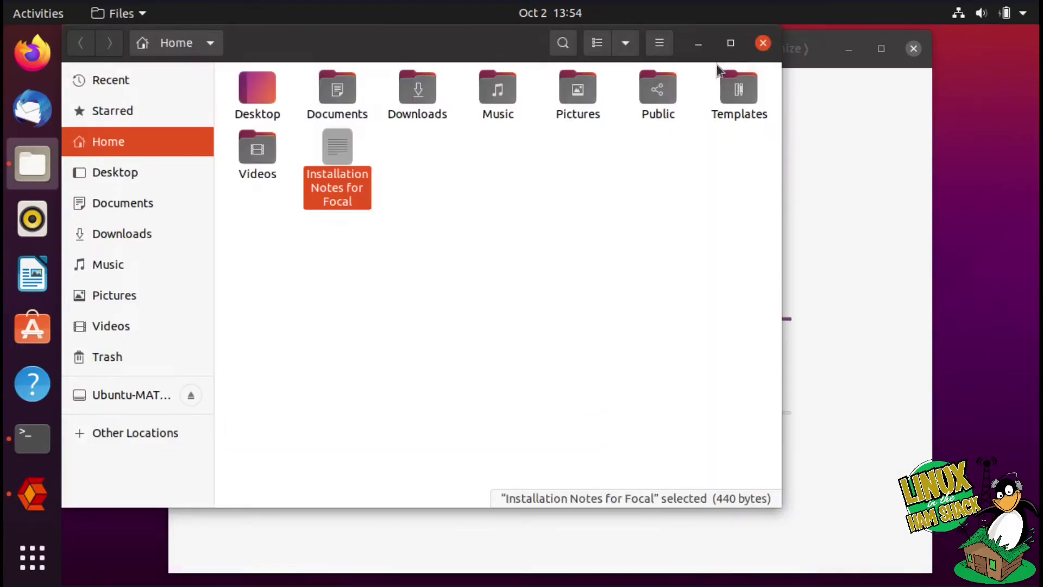
pyautogui.click(763, 43)
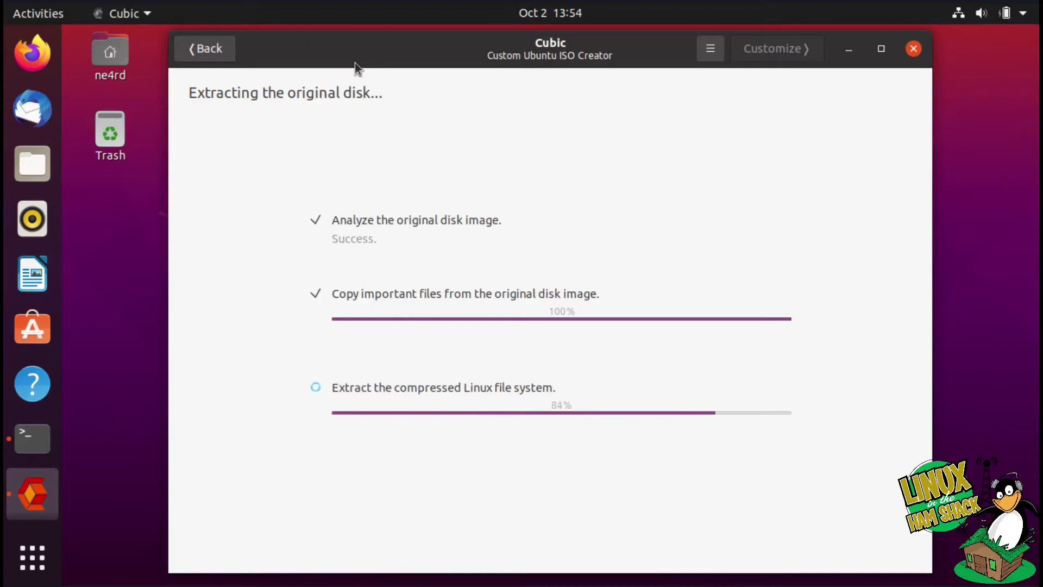
pyautogui.click(44, 167)
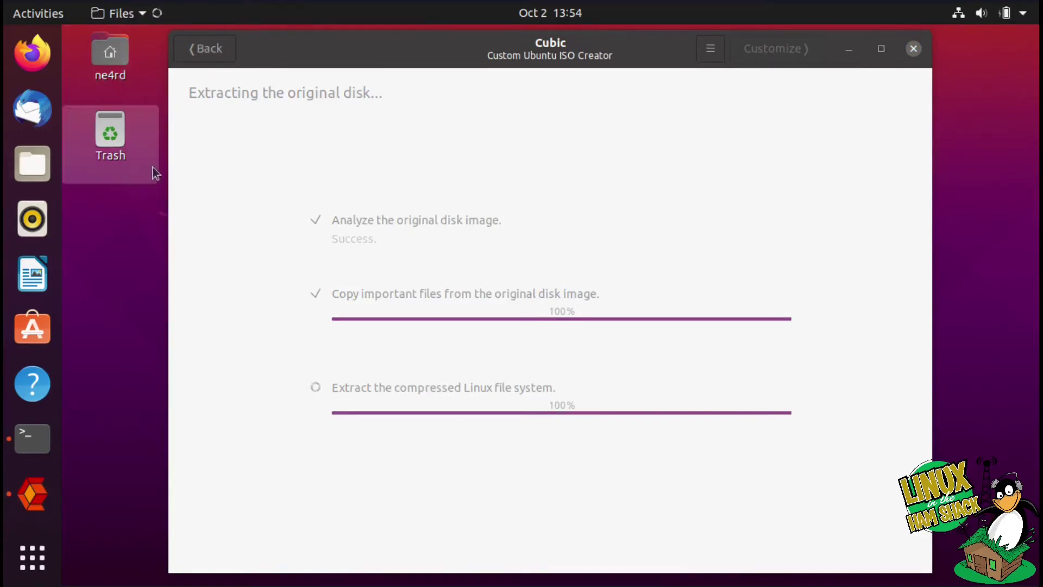
pyautogui.click(310, 52)
pyautogui.moveTo(309, 48); pyautogui.dragTo(281, 38)
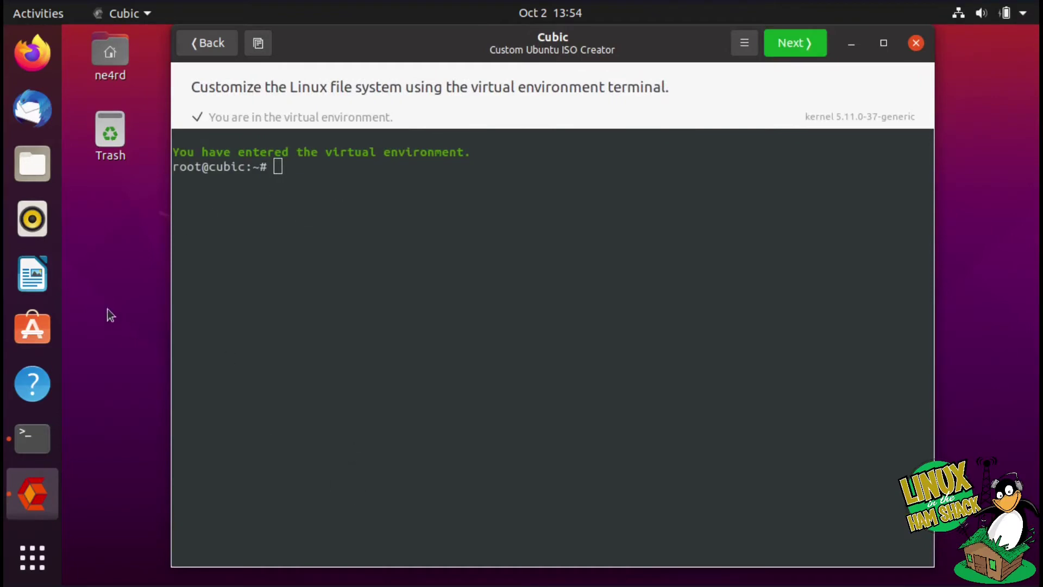
# - Open Installation Notes for Focal from the Home folder in Text Editor, move its window lower, and close the file manager
pyautogui.click(43, 157)
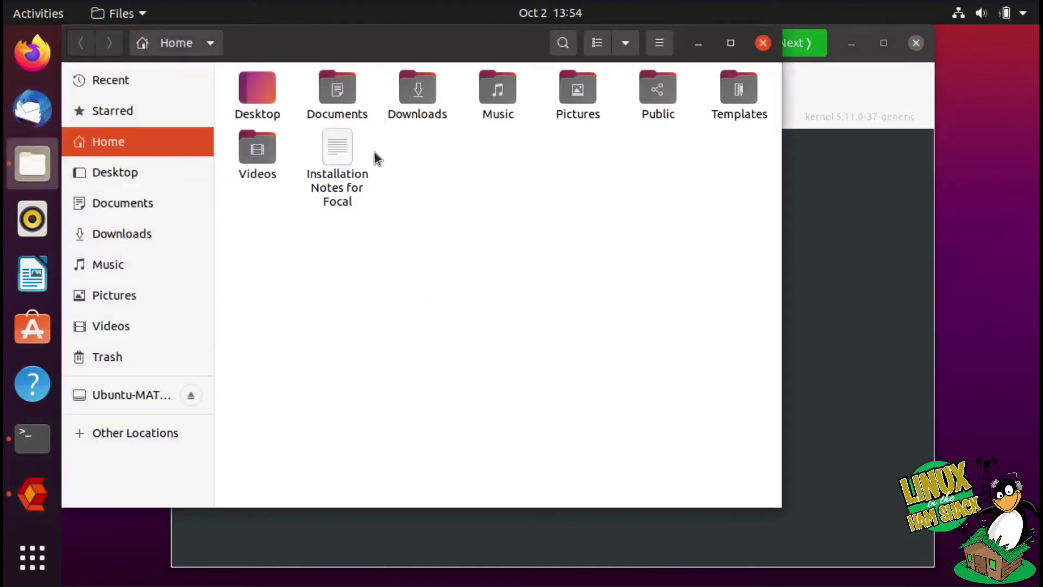
pyautogui.click(341, 157)
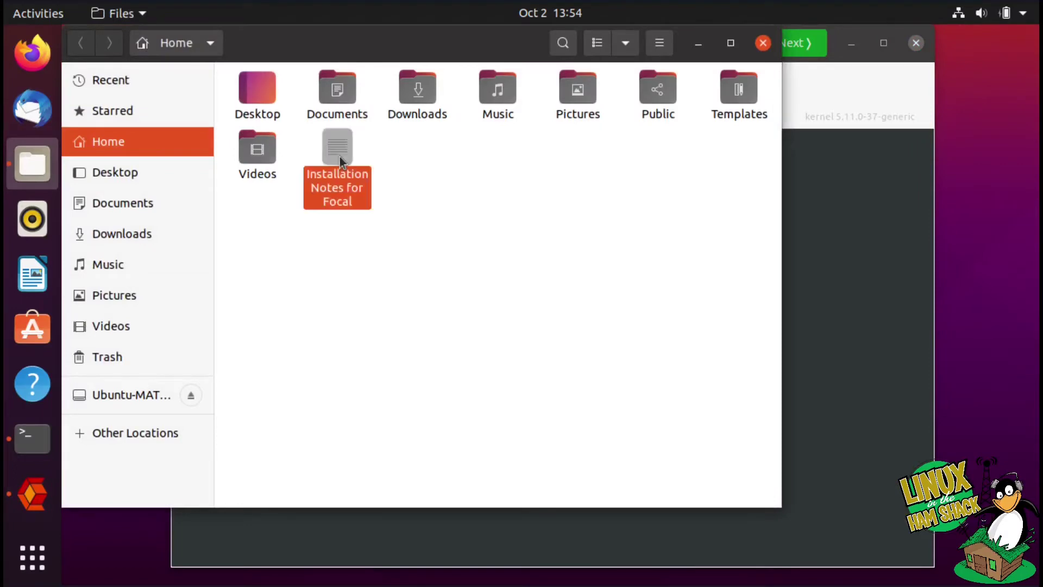
pyautogui.rightClick(340, 156)
pyautogui.click(396, 170)
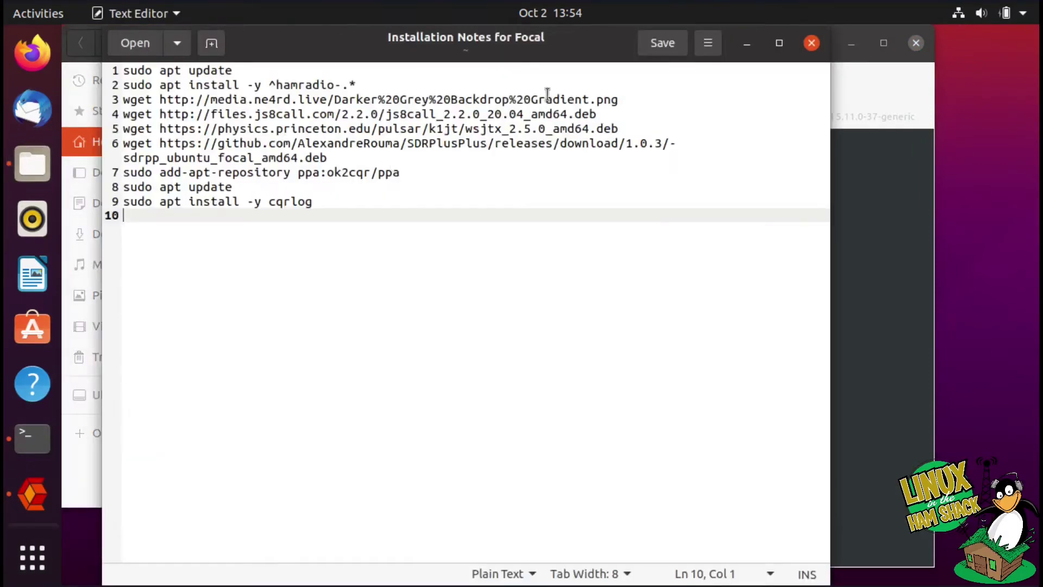
pyautogui.moveTo(570, 44); pyautogui.dragTo(559, 105)
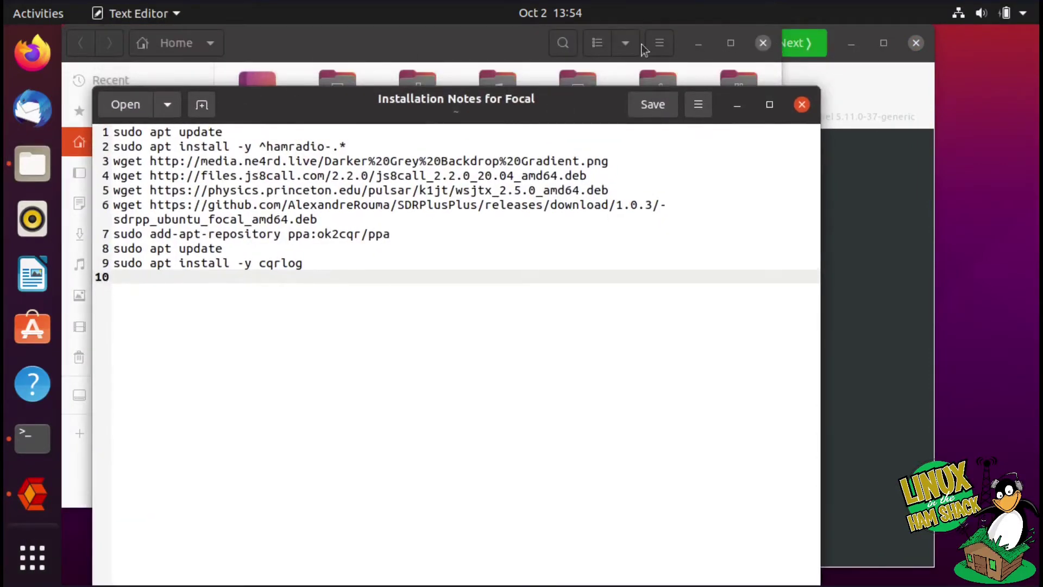
pyautogui.click(763, 43)
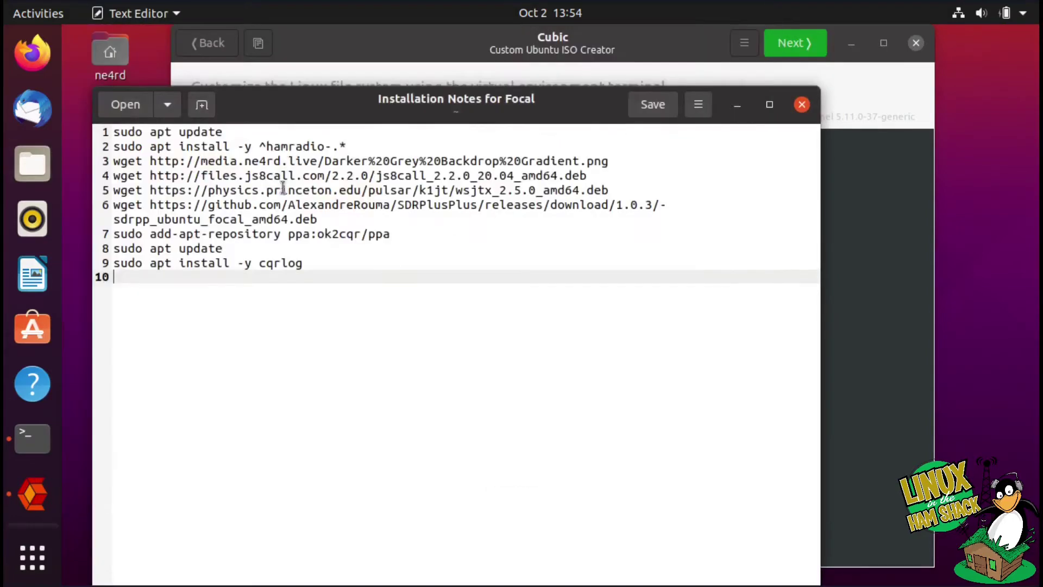
# - Move the notes window lower to reveal the terminal and copy the first line, sudo apt update
pyautogui.moveTo(299, 115); pyautogui.dragTo(87, 435)
pyautogui.rightClick(119, 433)
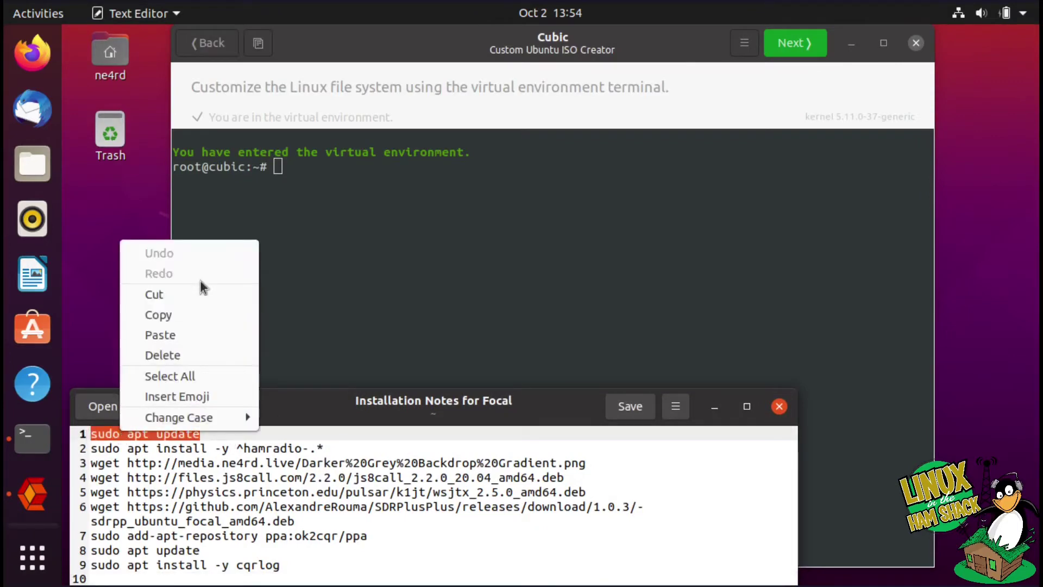
pyautogui.click(196, 309)
# - Refresh the package lists in the virtual environment terminal by running apt update without sudo
pyautogui.click(280, 278)
pyautogui.rightClick(340, 250)
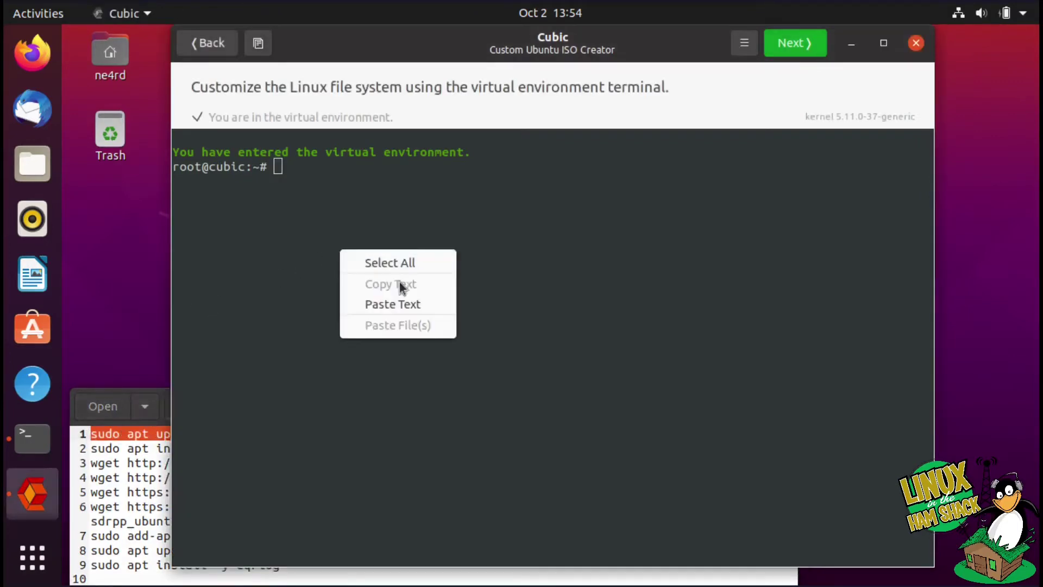
pyautogui.click(405, 224)
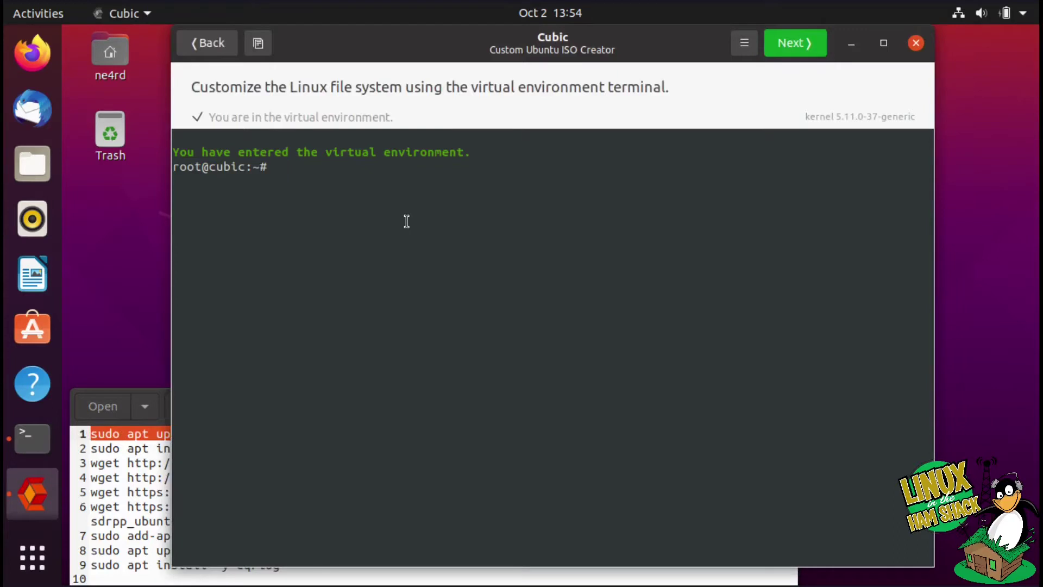
pyautogui.hotkey('ctrl', 'c')
pyautogui.write('sudo')
pyautogui.press('BackSpace')
pyautogui.press('BackSpace')
pyautogui.press('BackSpace')
pyautogui.press('BackSpace')
pyautogui.write('apt update')
pyautogui.press('Return')
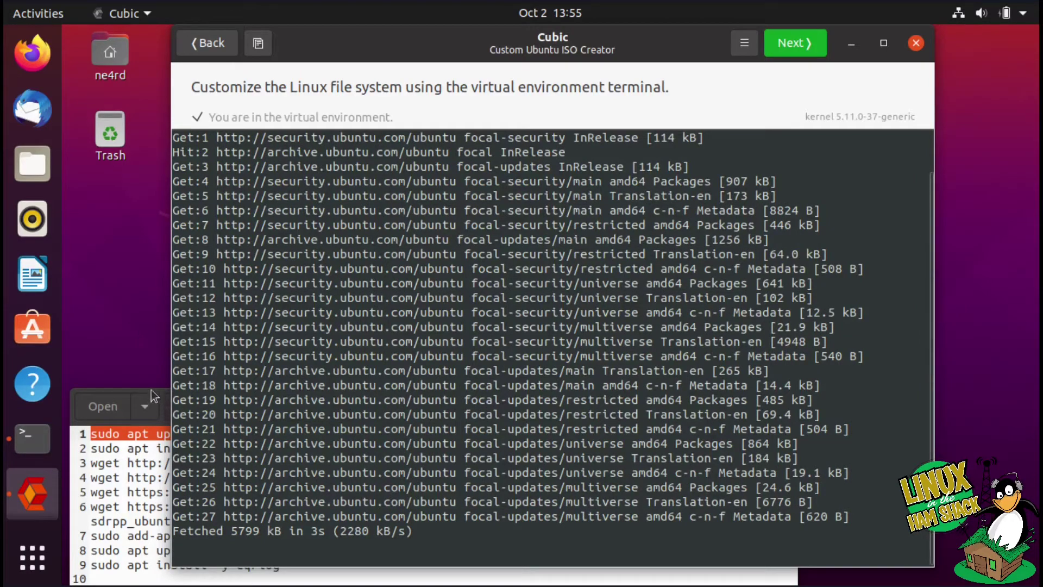
# - Bring the notes window forward, shift it slightly lower, and highlight the apt install -y ^hamradio-.* part of line 2
pyautogui.click(158, 396)
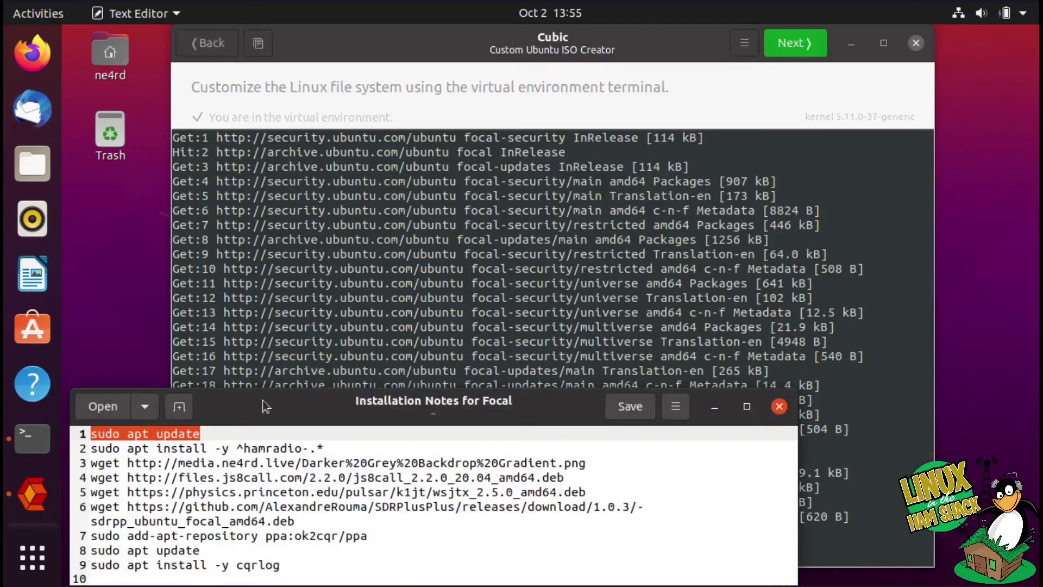
pyautogui.moveTo(262, 401)
pyautogui.mouseDown()
pyautogui.moveTo(262, 366)
pyautogui.moveTo(261, 423)
pyautogui.moveTo(261, 409)
pyautogui.mouseUp()
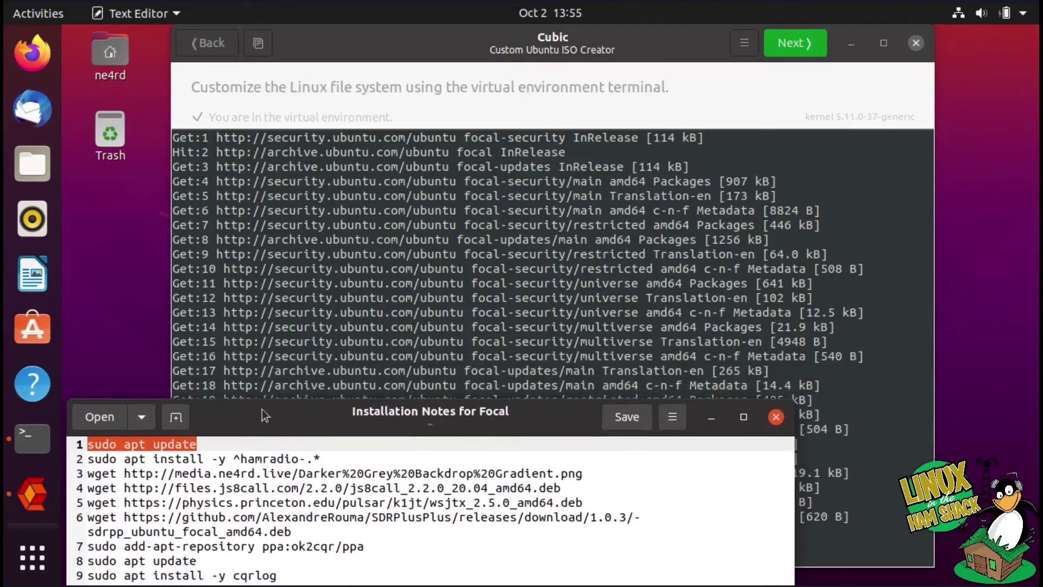
pyautogui.click(599, 49)
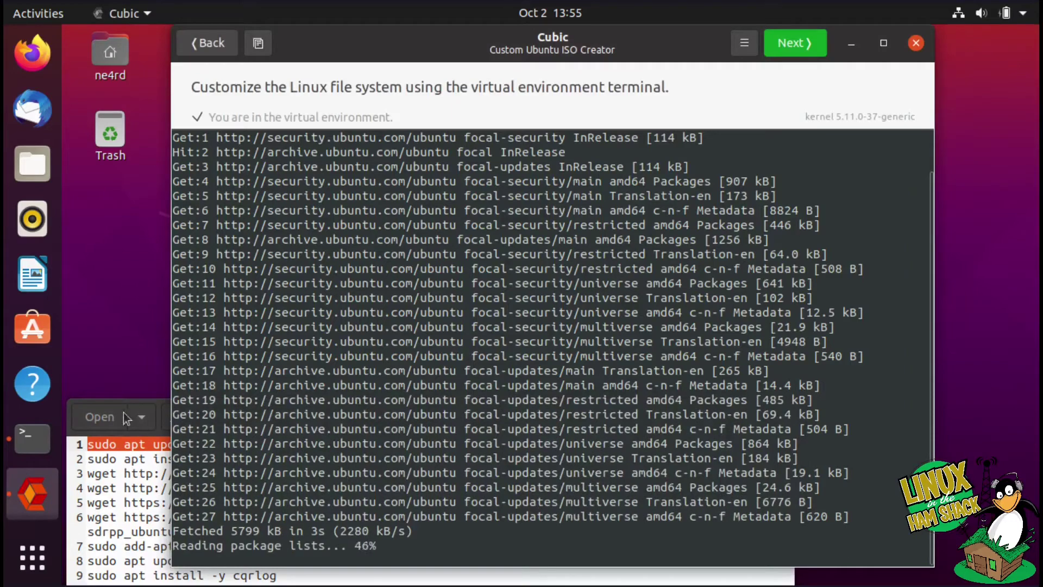
pyautogui.click(340, 581)
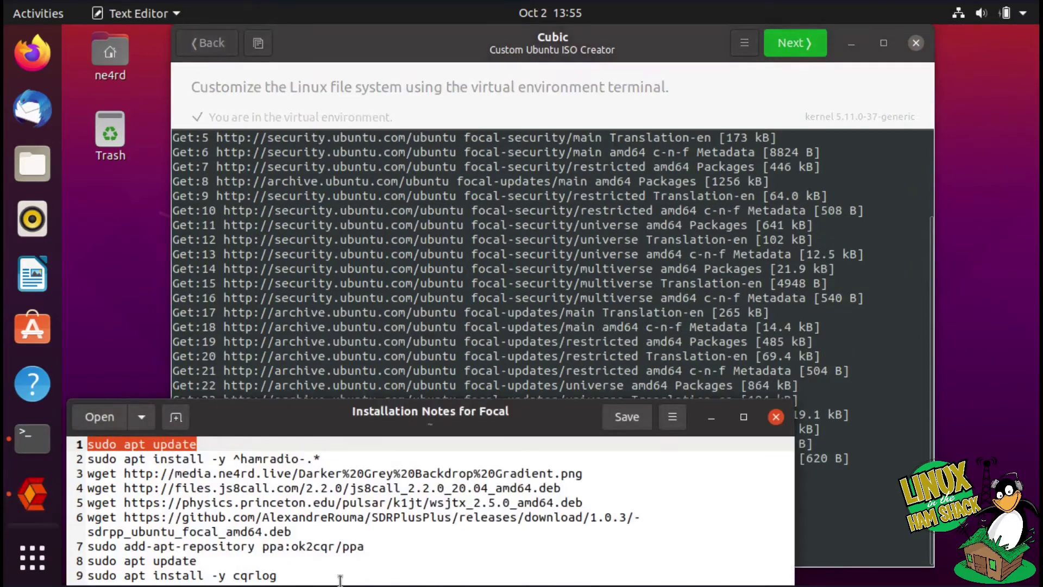
pyautogui.click(375, 531)
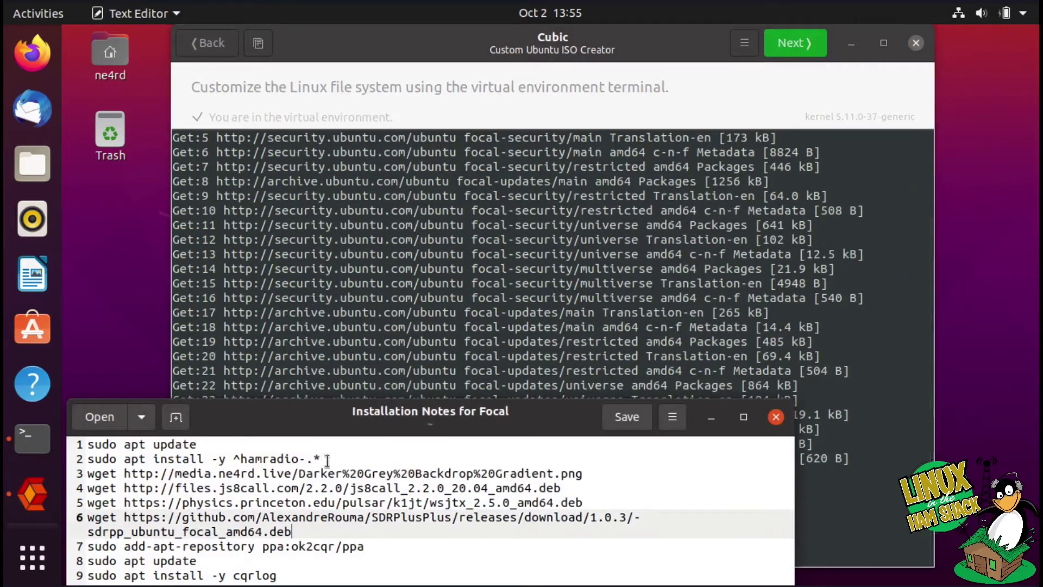
pyautogui.moveTo(327, 460); pyautogui.dragTo(123, 459)
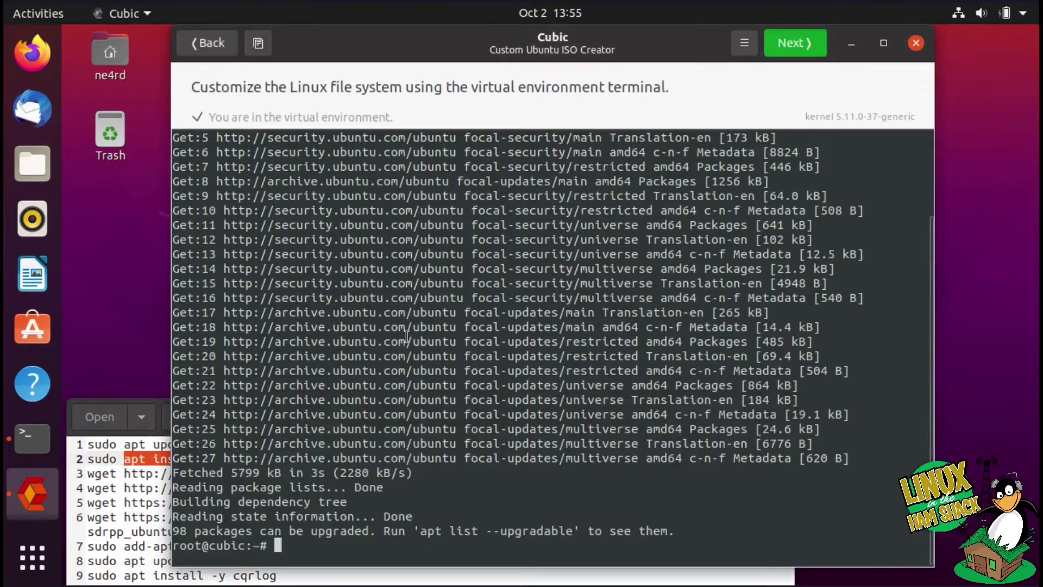
# - Install all packages matching ^hamradio-.* with apt in the terminal, allowing non-superusers to use native AX.25 interfaces in Xastir
pyautogui.click(407, 335)
pyautogui.write('ap')
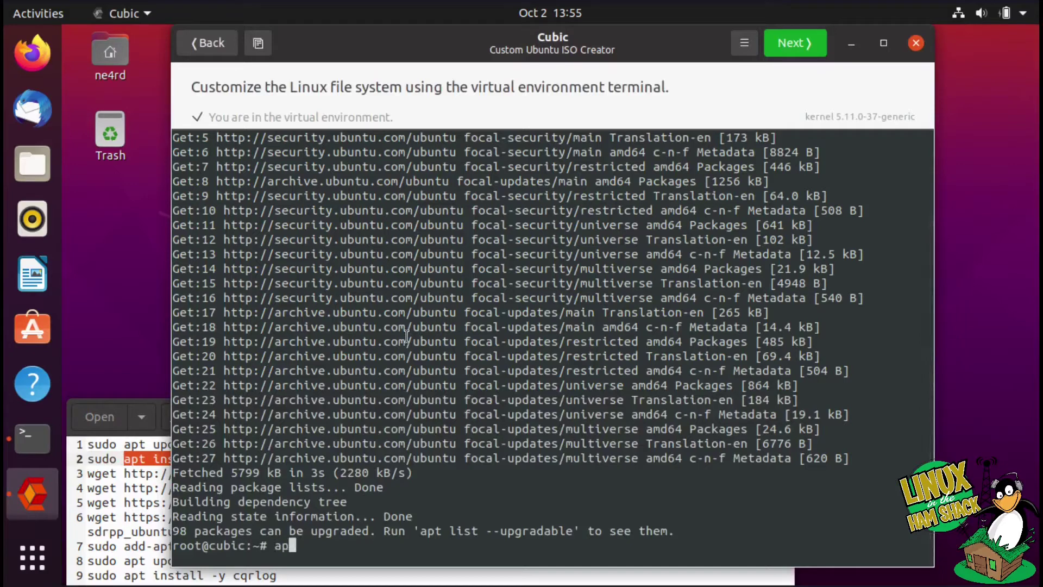
pyautogui.write('t install ')
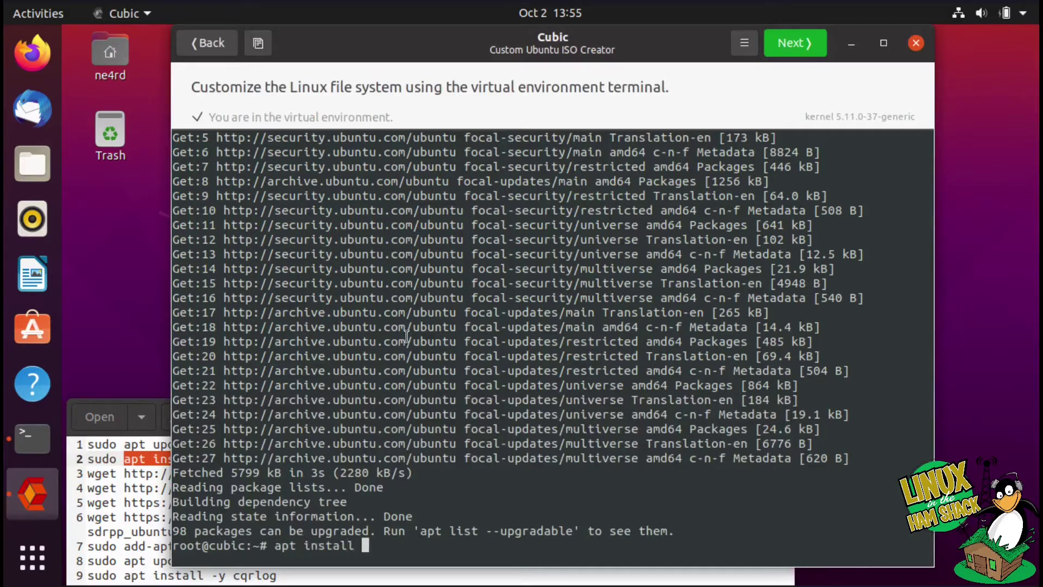
pyautogui.write('^hamradio')
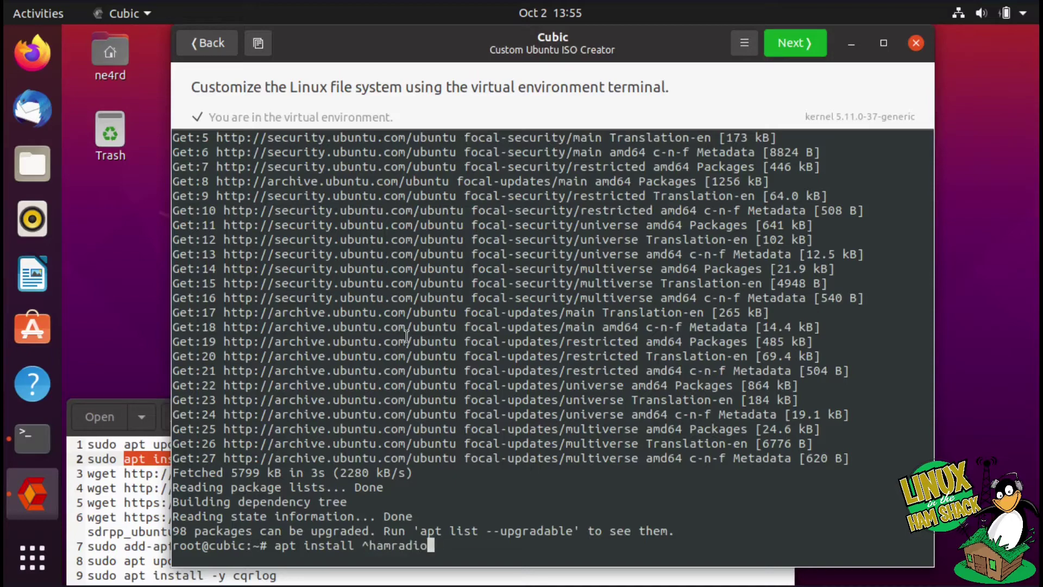
pyautogui.write('.-.*')
pyautogui.press('Return')
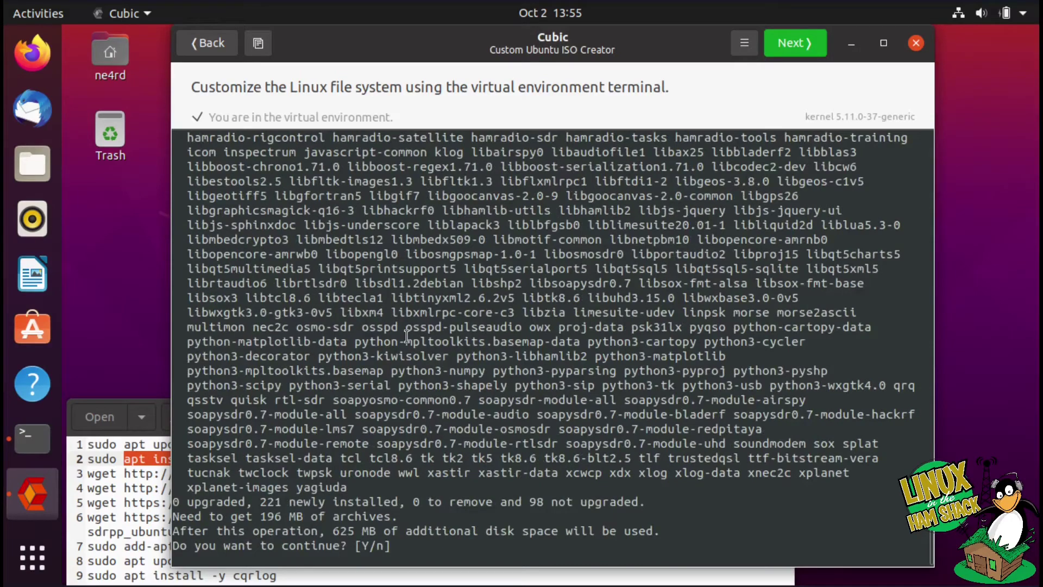
pyautogui.press('Return')
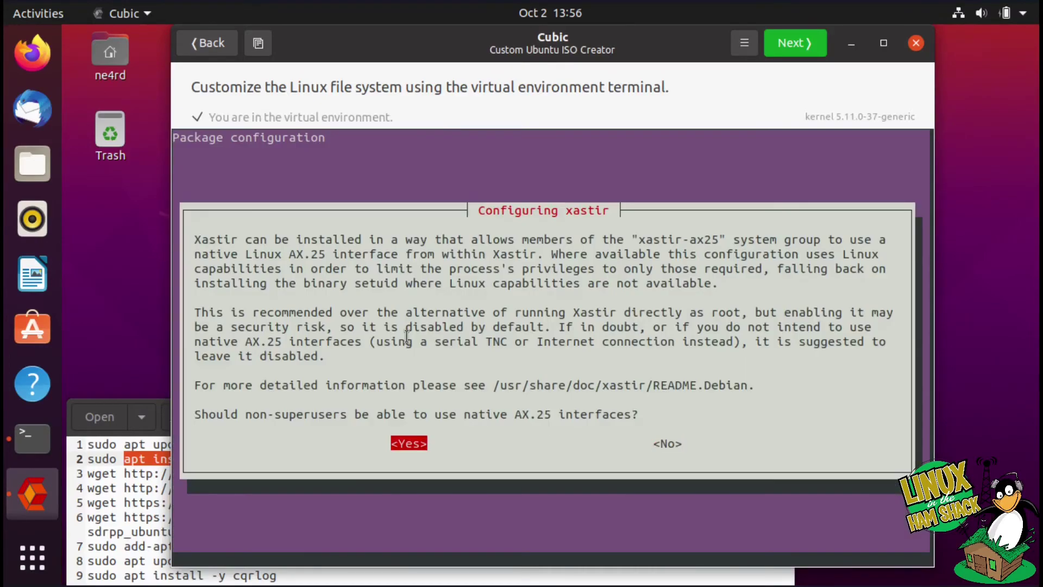
pyautogui.press('Return')
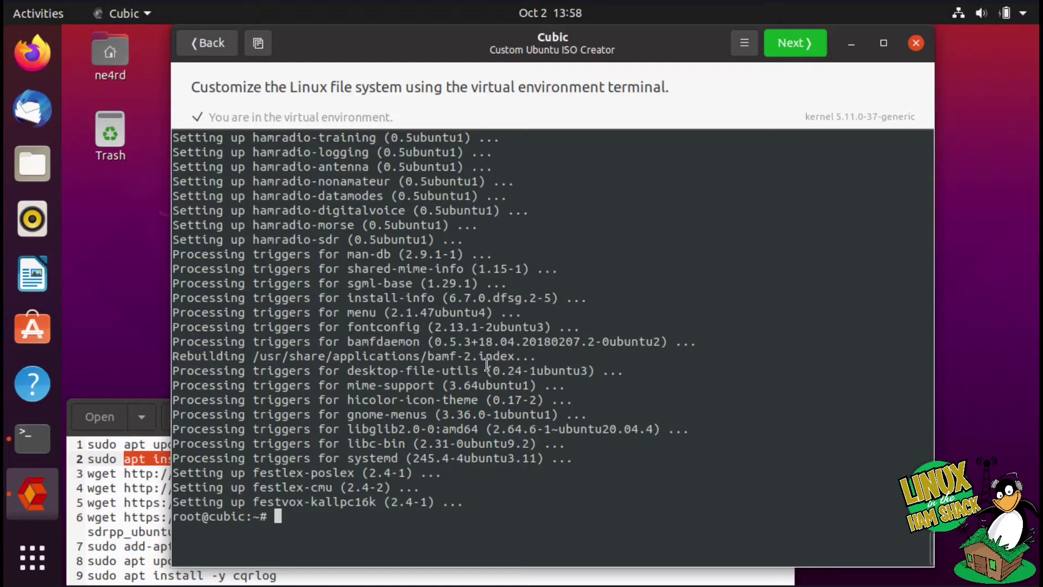
# - Try to add the user ubuntu to the dialout group with usermod -a -G
pyautogui.write('usermod -a')
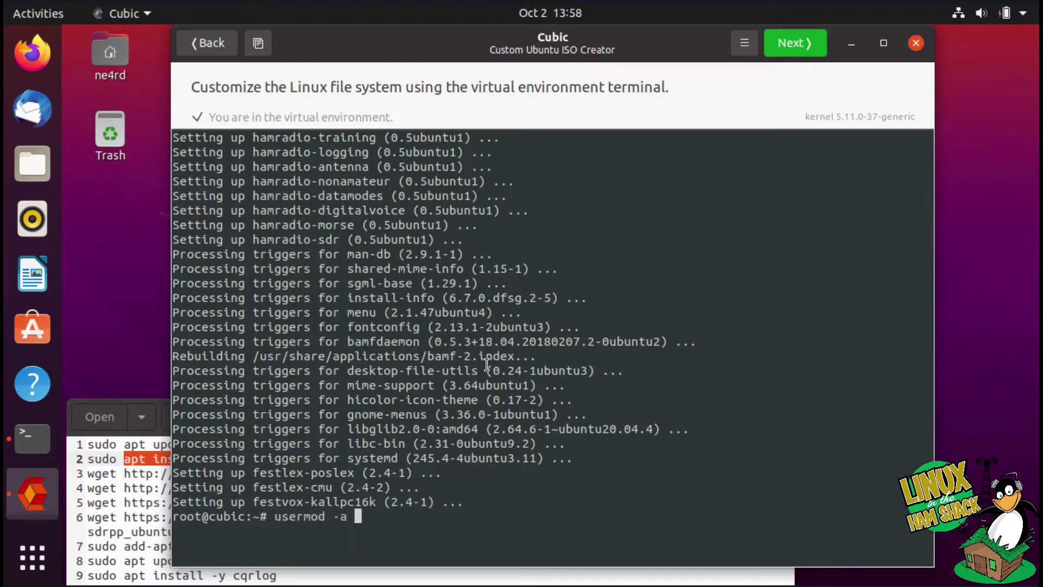
pyautogui.write(' -G dialout ubun')
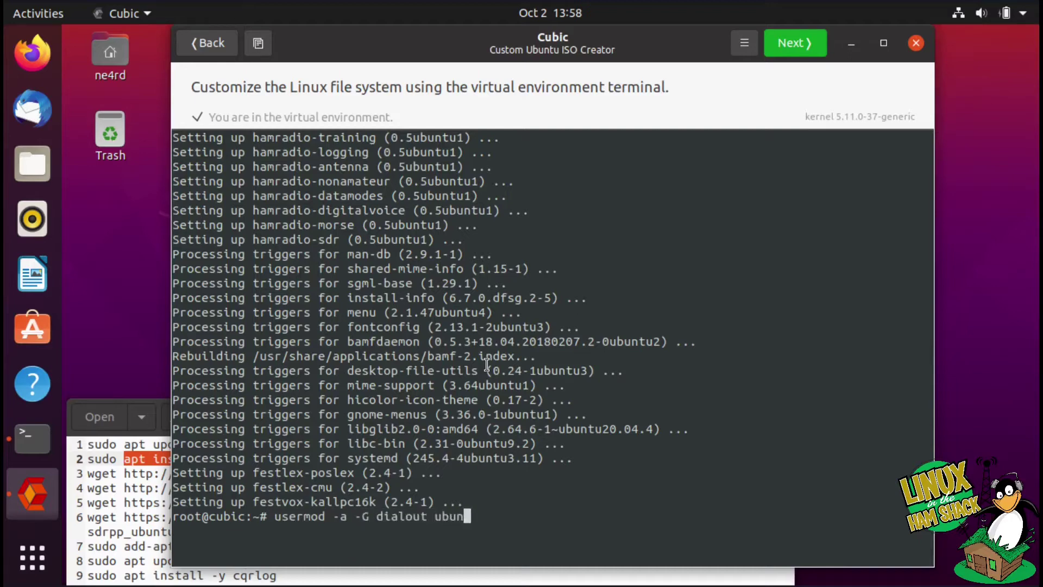
pyautogui.write('tu')
pyautogui.press('Return')
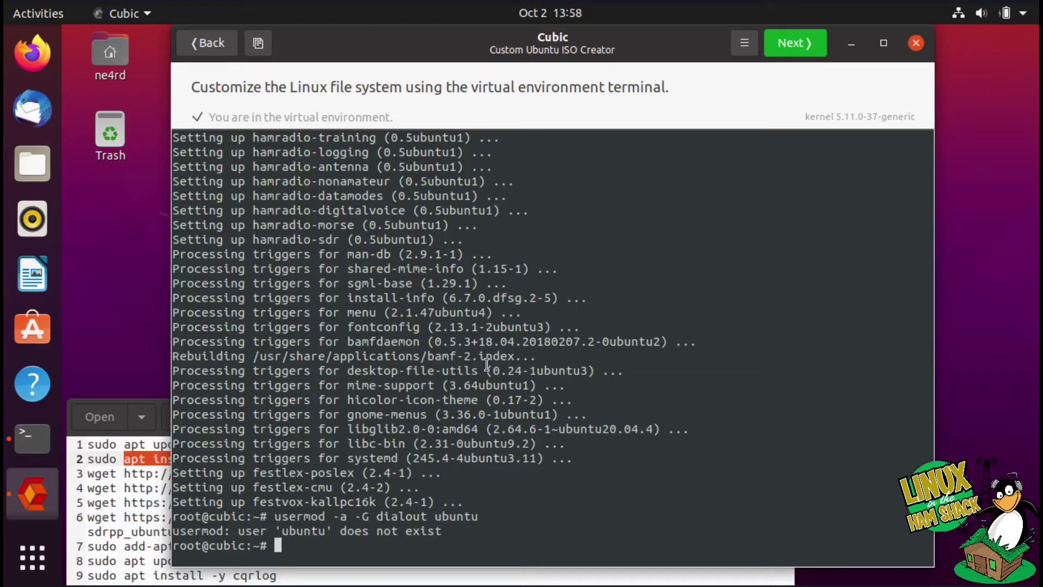
pyautogui.write('clear')
pyautogui.press('BackSpace')
pyautogui.press('BackSpace')
pyautogui.press('BackSpace')
pyautogui.press('BackSpace')
pyautogui.press('BackSpace')
# - Bring the notes forward, raise the window until all lines show, and copy the backdrop image's wget command from line 3
pyautogui.click(162, 407)
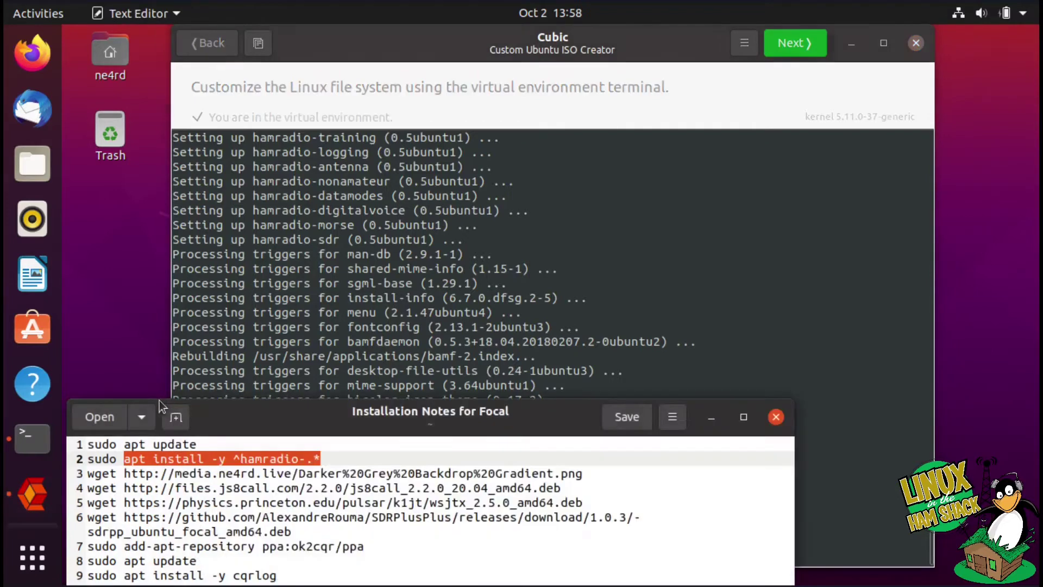
pyautogui.moveTo(302, 418); pyautogui.dragTo(301, 388)
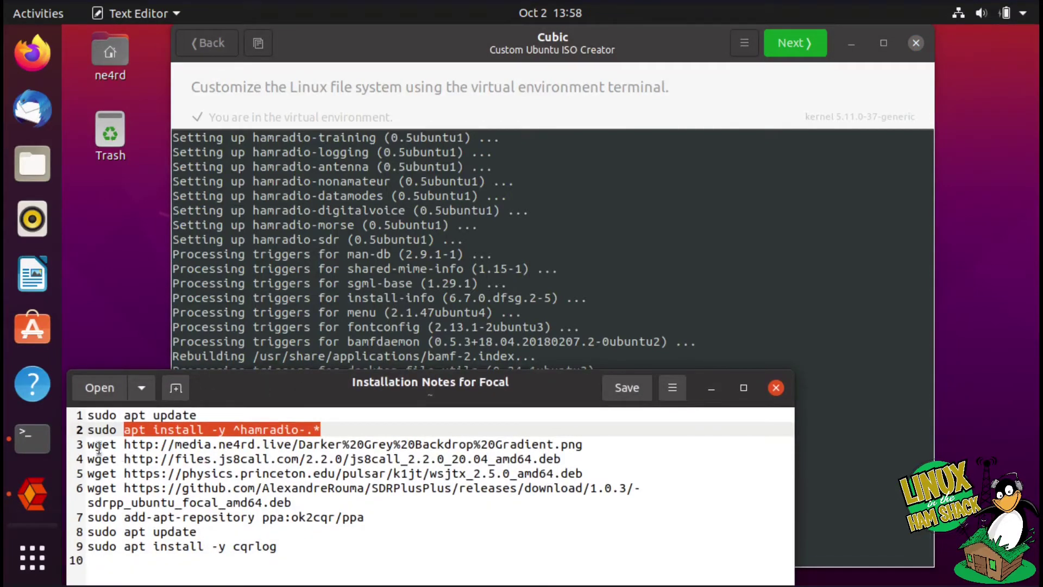
pyautogui.moveTo(91, 444); pyautogui.dragTo(565, 443)
pyautogui.rightClick(573, 452)
pyautogui.click(620, 326)
# - Paste the copied backdrop image download command into the terminal and run it
pyautogui.click(652, 316)
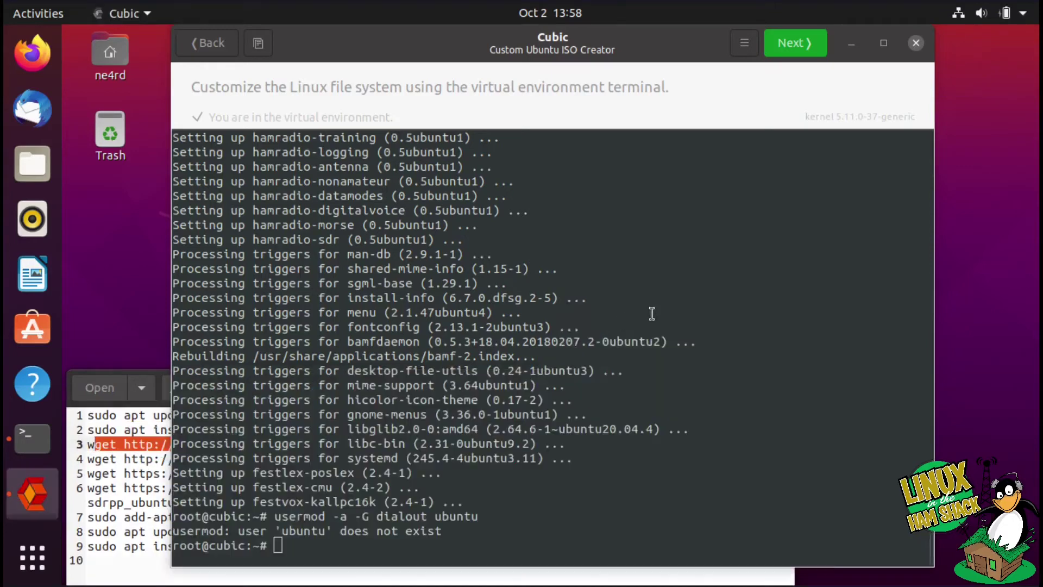
pyautogui.rightClick(652, 317)
pyautogui.click(691, 367)
pyautogui.press('Return')
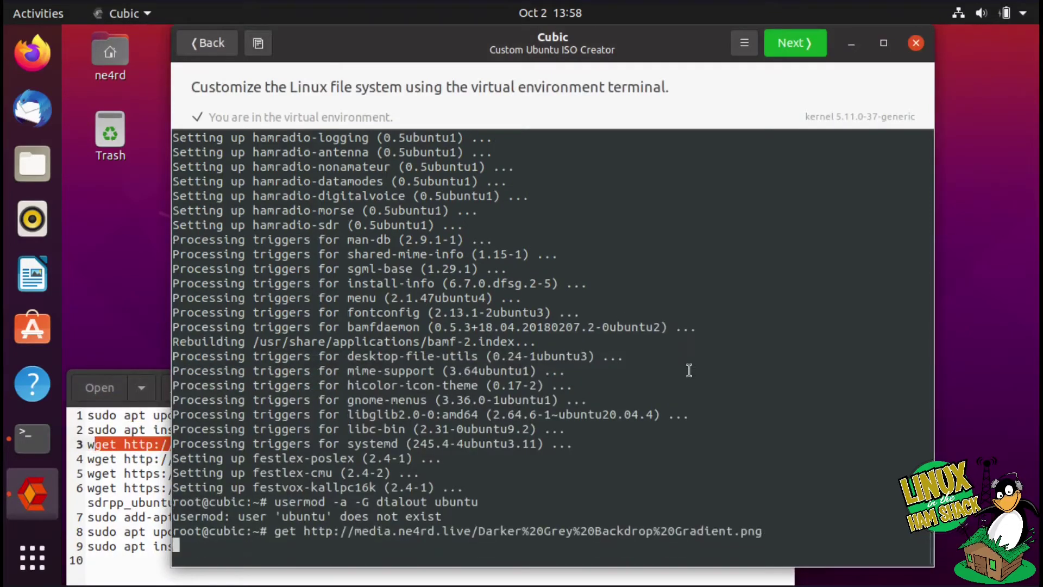
# - Recall the last command, correct get to wget, and download Darker Grey Backdrop Gradient.png
pyautogui.press('Up')
pyautogui.press('Left')
pyautogui.press('Left')
pyautogui.press('Left')
pyautogui.press('Left')
pyautogui.press('Left')
pyautogui.press('Left')
pyautogui.press('Left')
pyautogui.press('Left')
pyautogui.press('Left')
pyautogui.press('Left')
pyautogui.press('Left')
pyautogui.press('Left')
pyautogui.press('Left')
pyautogui.press('Left')
pyautogui.press('Left')
pyautogui.press('Left')
pyautogui.press('Left')
pyautogui.press('Left')
pyautogui.press('Left')
pyautogui.press('Left')
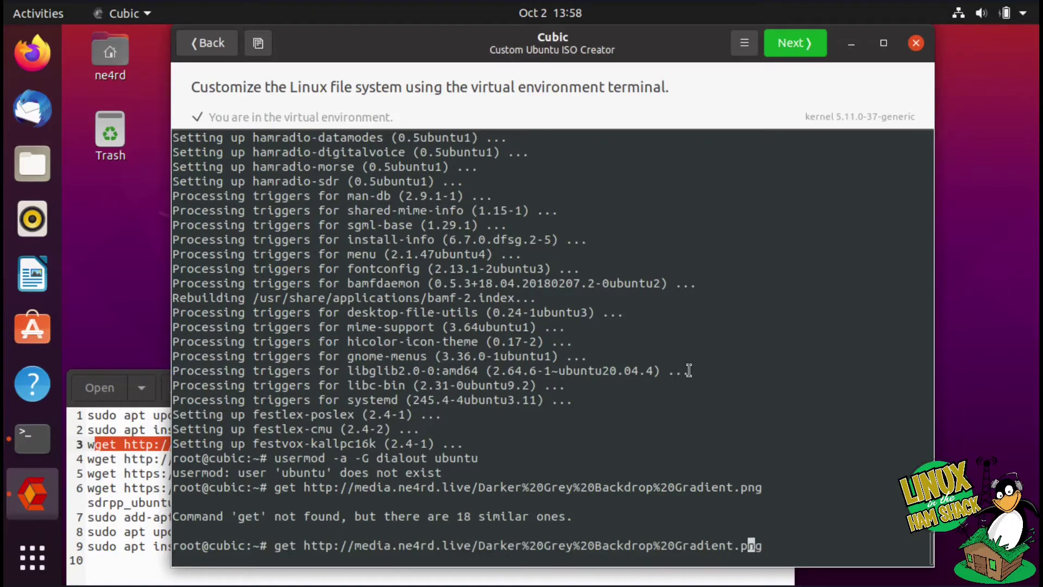
pyautogui.press('Left')
pyautogui.press('Left')
pyautogui.press('Left')
pyautogui.press('Left')
pyautogui.press('Left')
pyautogui.press('Left')
pyautogui.press('Left')
pyautogui.press('Left')
pyautogui.press('Left')
pyautogui.press('Left')
pyautogui.press('Left')
pyautogui.press('Left')
pyautogui.press('Left')
pyautogui.press('Left')
pyautogui.press('Left')
pyautogui.press('Left')
pyautogui.press('Left')
pyautogui.press('Left')
pyautogui.press('Left')
pyautogui.press('Left')
pyautogui.write('w')
pyautogui.press('Return')
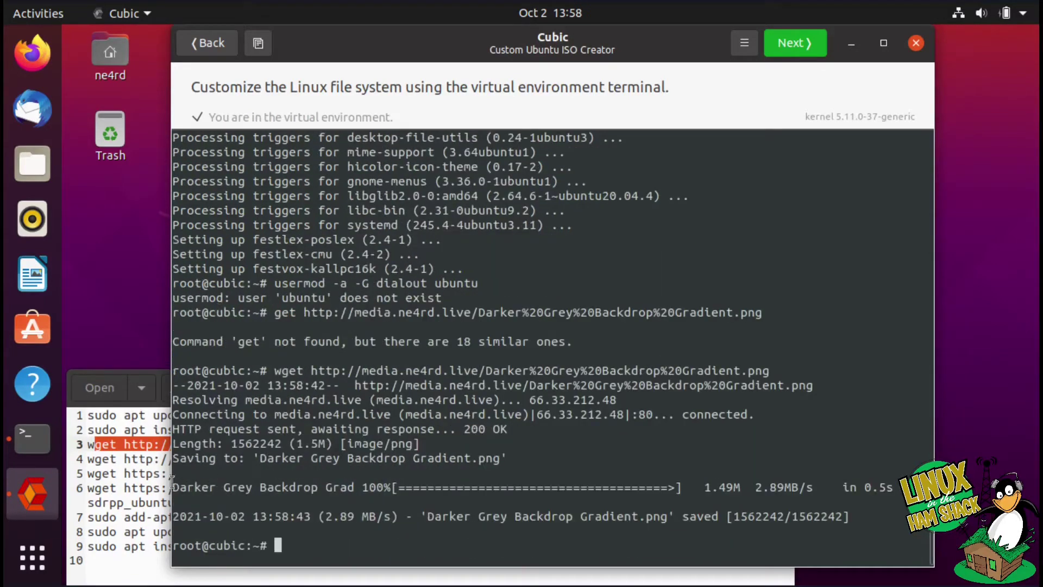
# - Copy the three wget lines for js8call, wsjtx and sdrpp from the notes and paste them into the terminal
pyautogui.click(129, 471)
pyautogui.moveTo(88, 459); pyautogui.dragTo(710, 500)
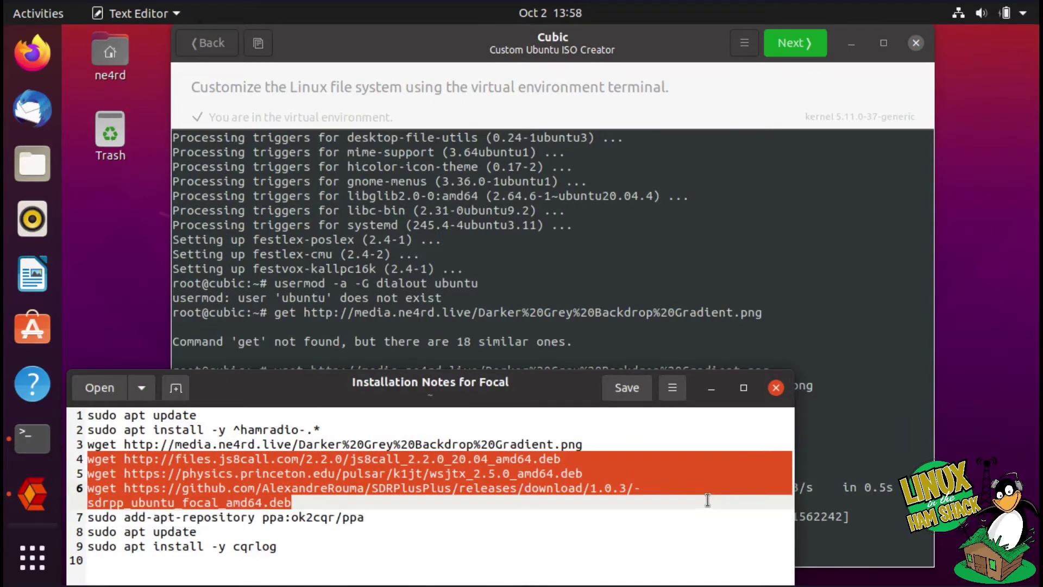
pyautogui.click(772, 283)
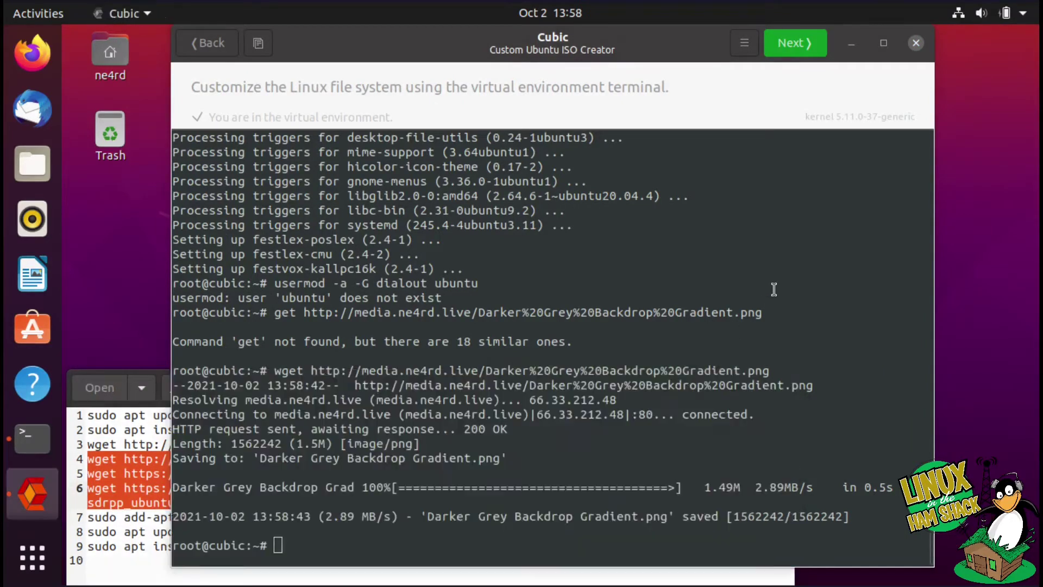
pyautogui.rightClick(777, 374)
pyautogui.click(798, 427)
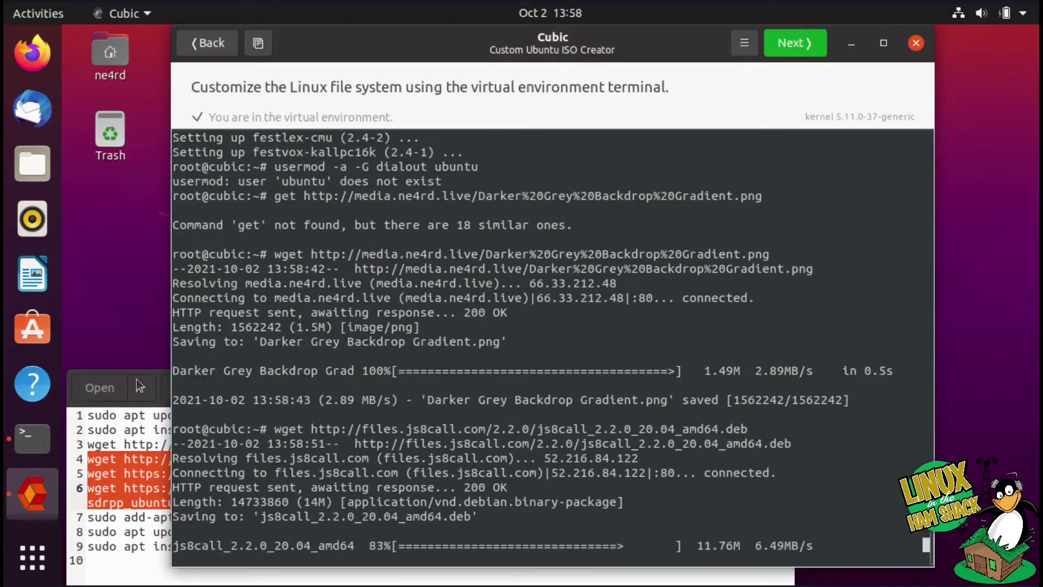
# - Run the pending wget download of sdrpp_ubuntu_focal_amd64.deb and list the files in the current directory
pyautogui.click(136, 373)
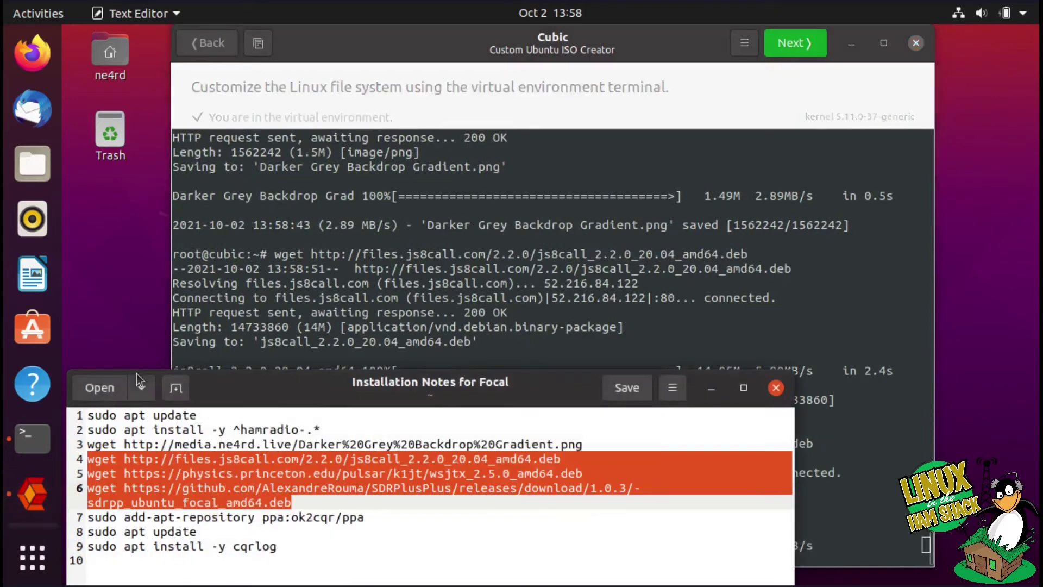
pyautogui.click(400, 473)
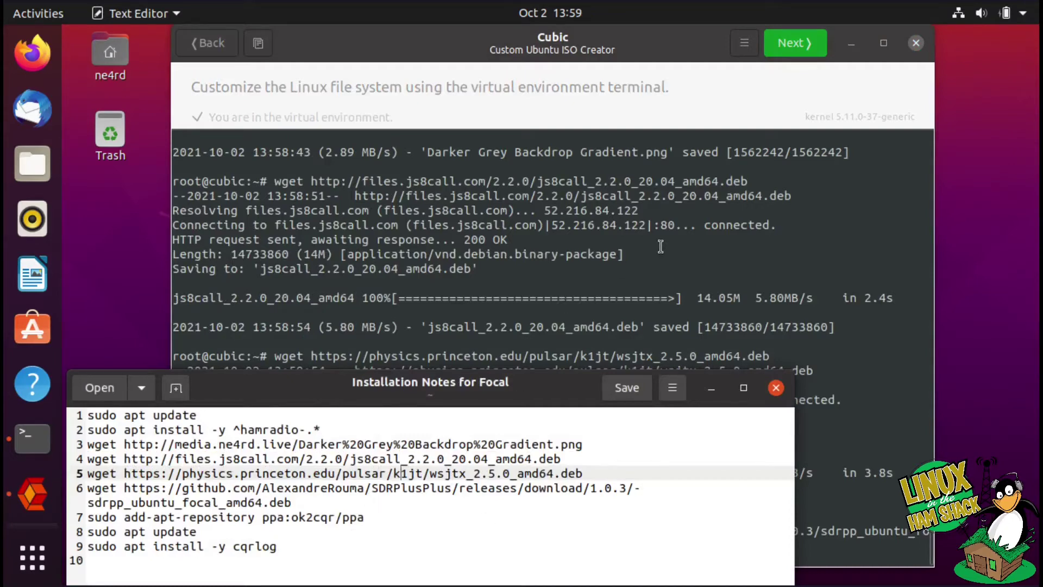
pyautogui.click(714, 265)
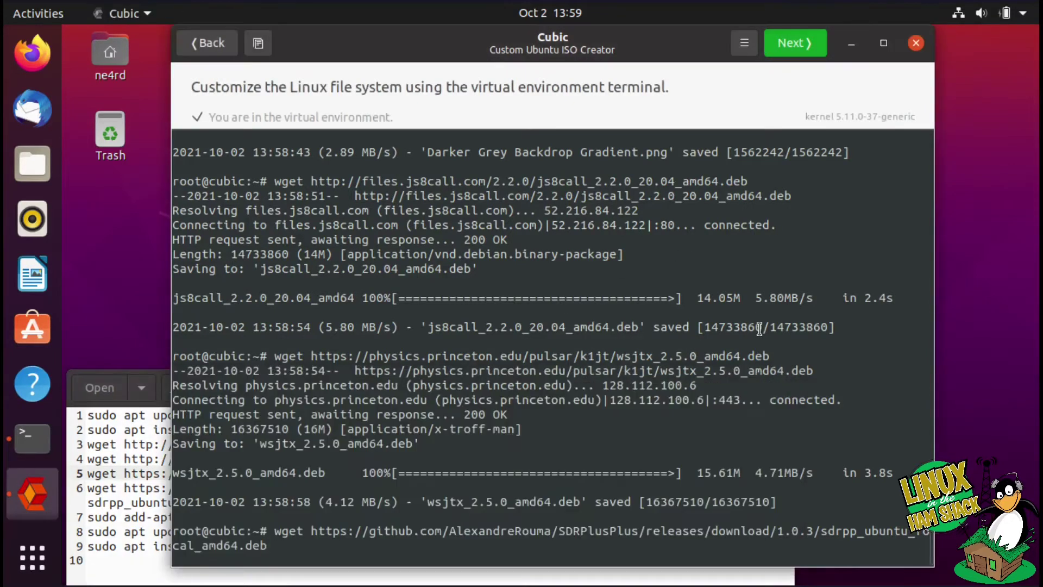
pyautogui.press('Return')
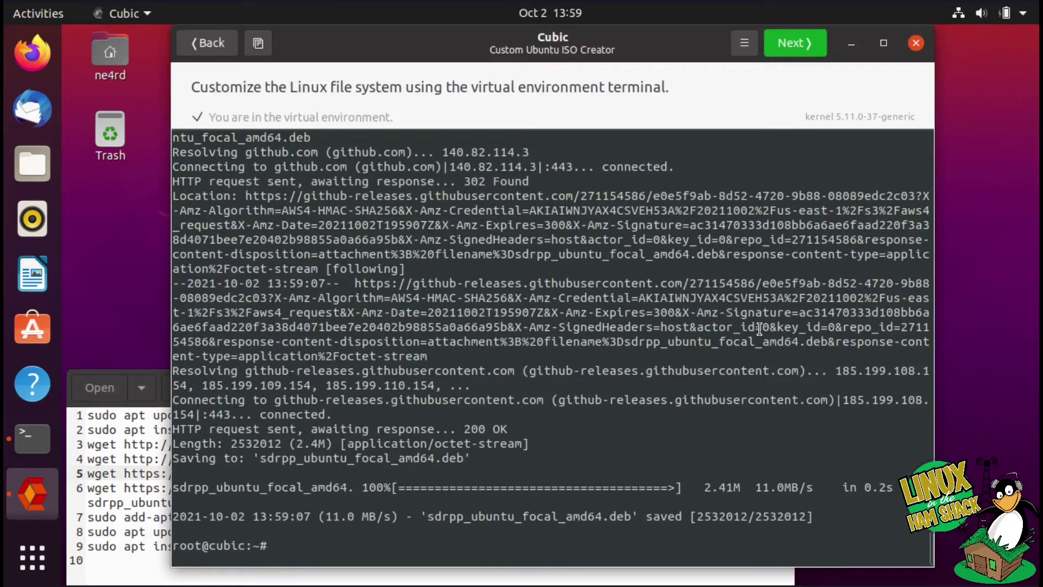
pyautogui.write('ls')
pyautogui.press('Return')
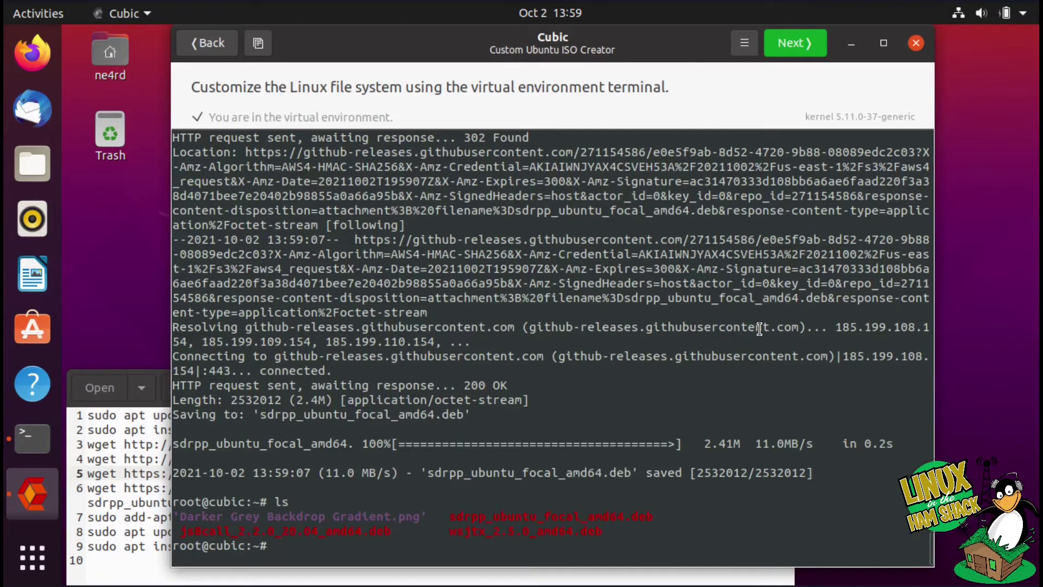
# - Install the downloaded ./js8call_2.2.0_20.04_amd64.deb package with apt and accept the additional packages
pyautogui.write('apt install ')
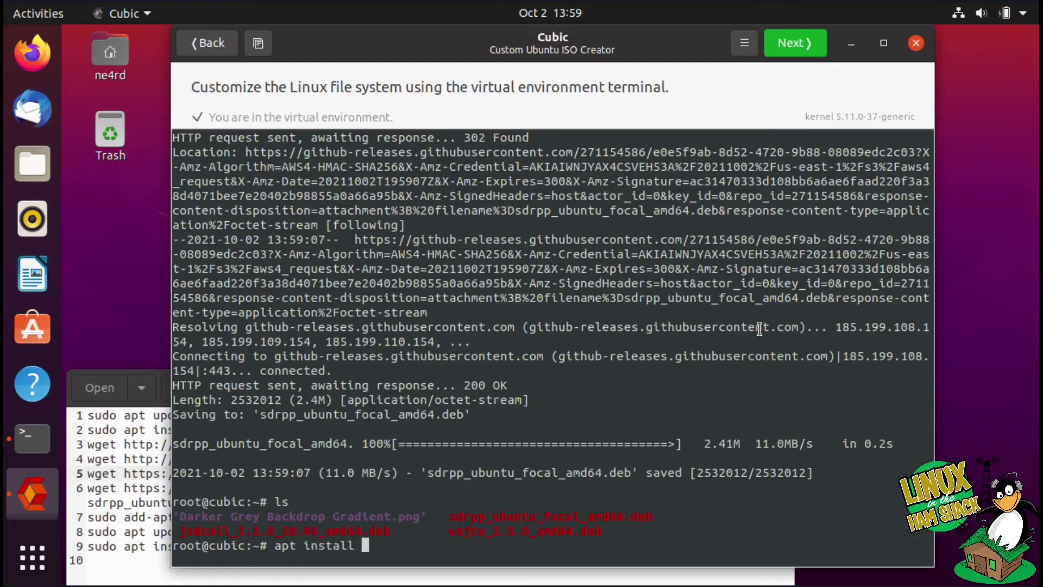
pyautogui.write('./js')
pyautogui.press('Tab')
pyautogui.press('Return')
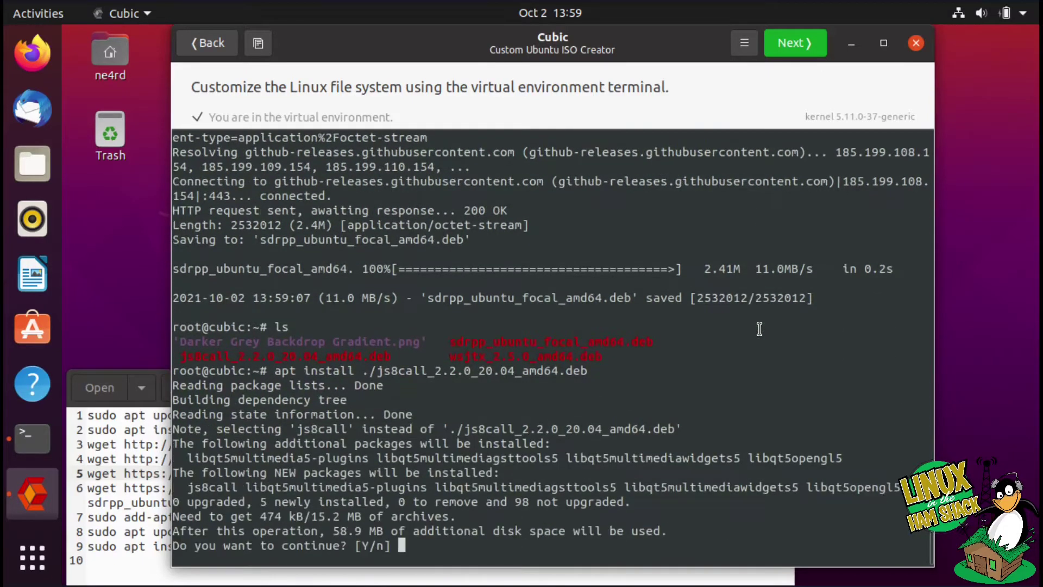
pyautogui.press('Return')
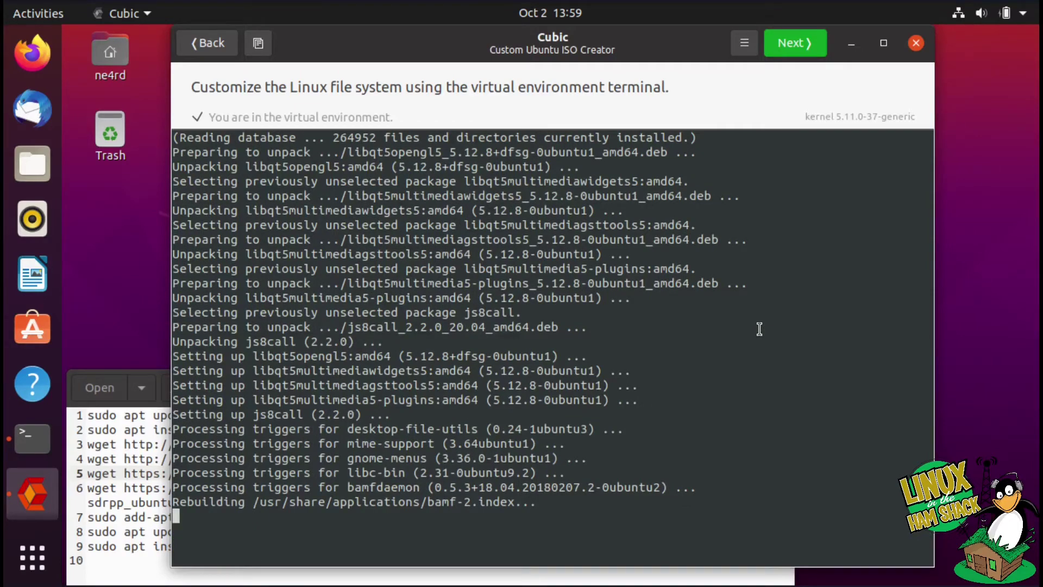
# - Install the downloaded ./wsjtx_2.5.0_amd64.deb package with apt and accept its dependencies
pyautogui.write('a')
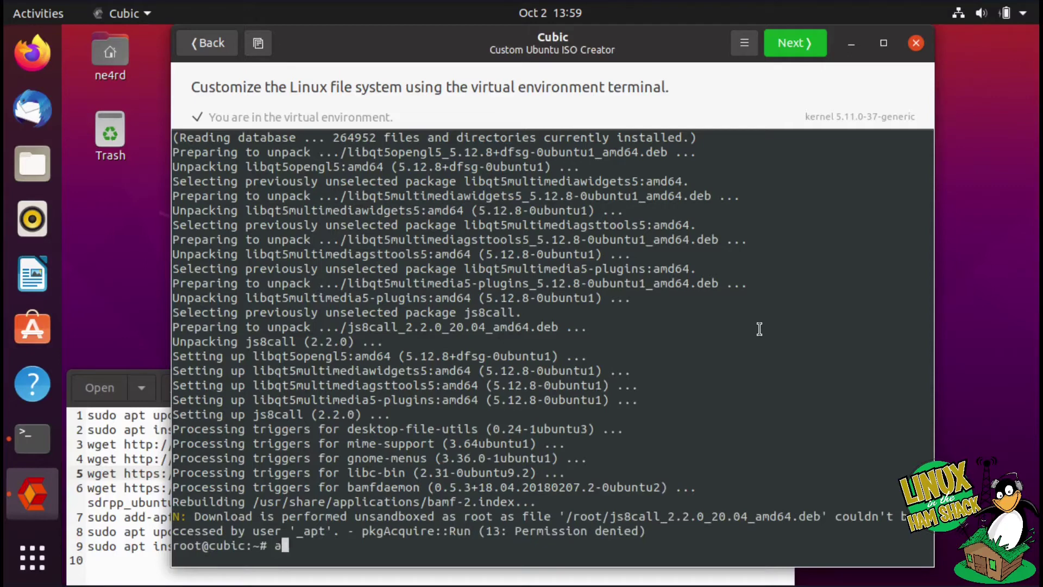
pyautogui.write('pt install ./')
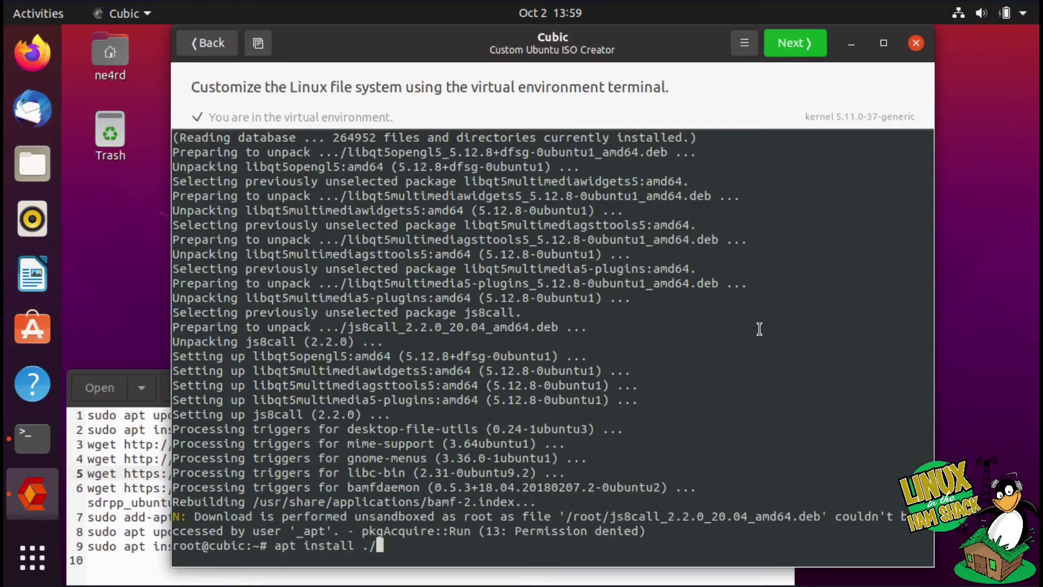
pyautogui.write('wsjtx_2.5.0_amd64.deb')
pyautogui.press('Return')
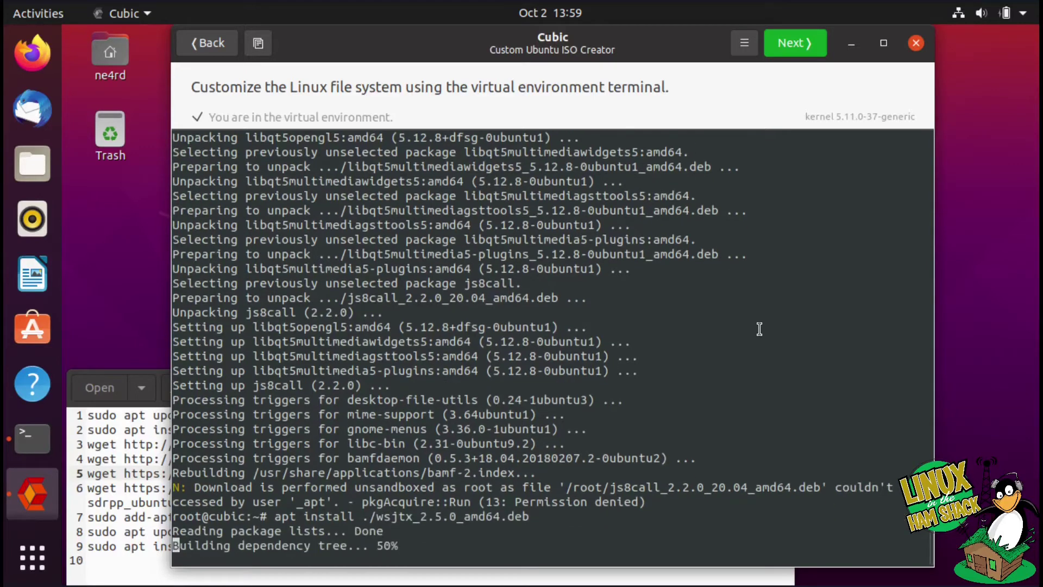
pyautogui.press('Return')
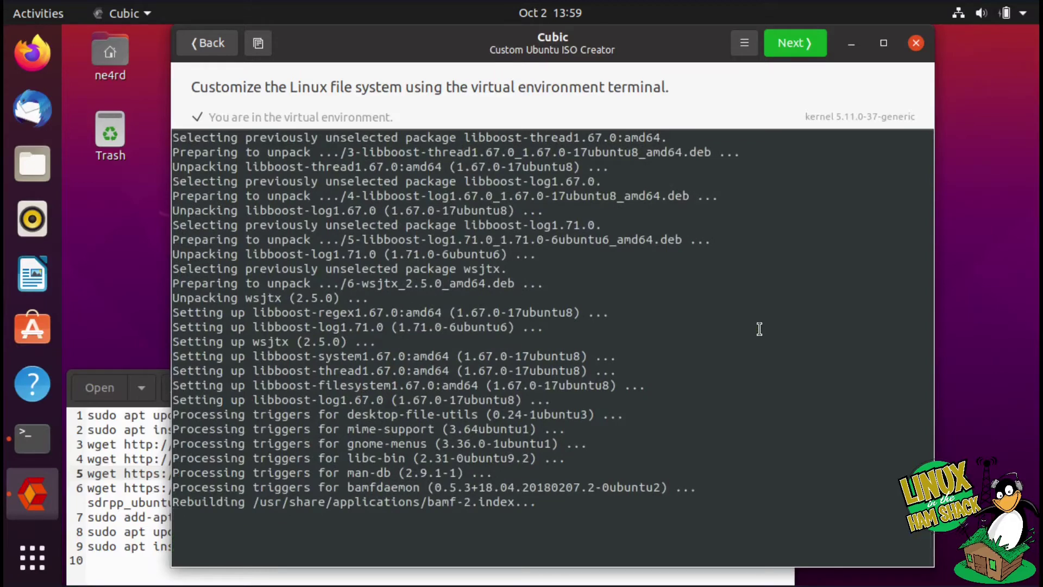
# - Reuse the last apt install command with its file name replaced to install ./sdrpp_ubuntu_focal_amd64.deb
pyautogui.hotkey('ctrl', 'shift', 'v')
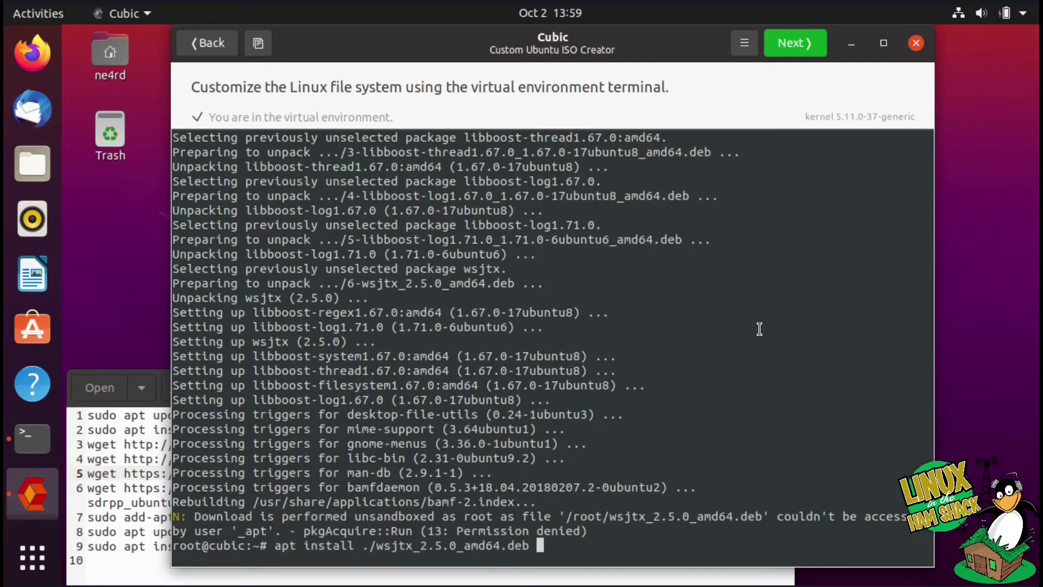
pyautogui.press('BackSpace')
pyautogui.press('BackSpace')
pyautogui.press('BackSpace')
pyautogui.press('BackSpace')
pyautogui.press('BackSpace')
pyautogui.press('BackSpace')
pyautogui.press('BackSpace')
pyautogui.press('BackSpace')
pyautogui.press('BackSpace')
pyautogui.press('BackSpace')
pyautogui.press('BackSpace')
pyautogui.press('BackSpace')
pyautogui.press('BackSpace')
pyautogui.press('BackSpace')
pyautogui.press('BackSpace')
pyautogui.press('BackSpace')
pyautogui.press('BackSpace')
pyautogui.press('BackSpace')
pyautogui.press('BackSpace')
pyautogui.press('BackSpace')
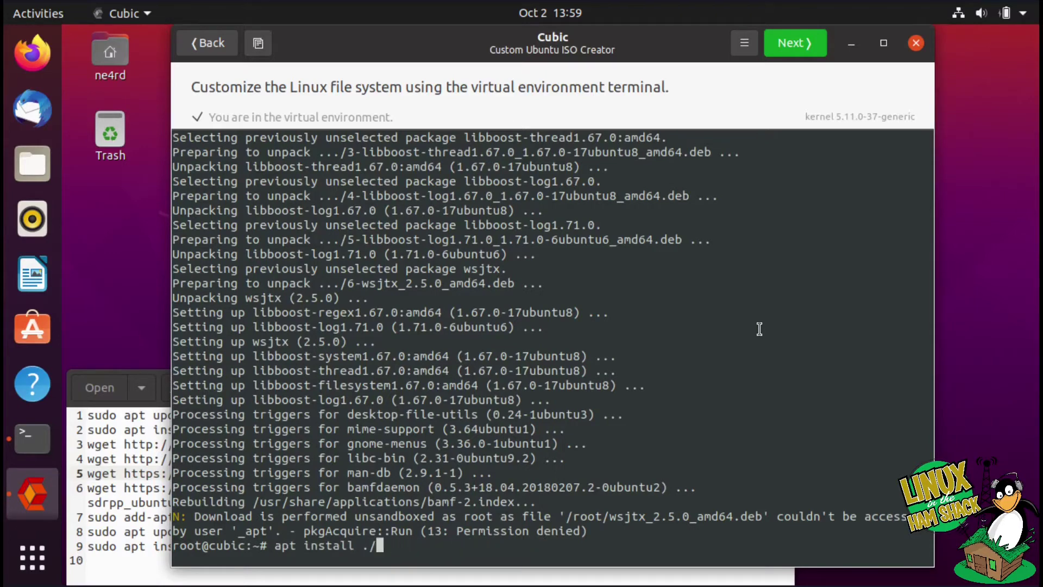
pyautogui.write('sd')
pyautogui.press('Tab')
pyautogui.press('Return')
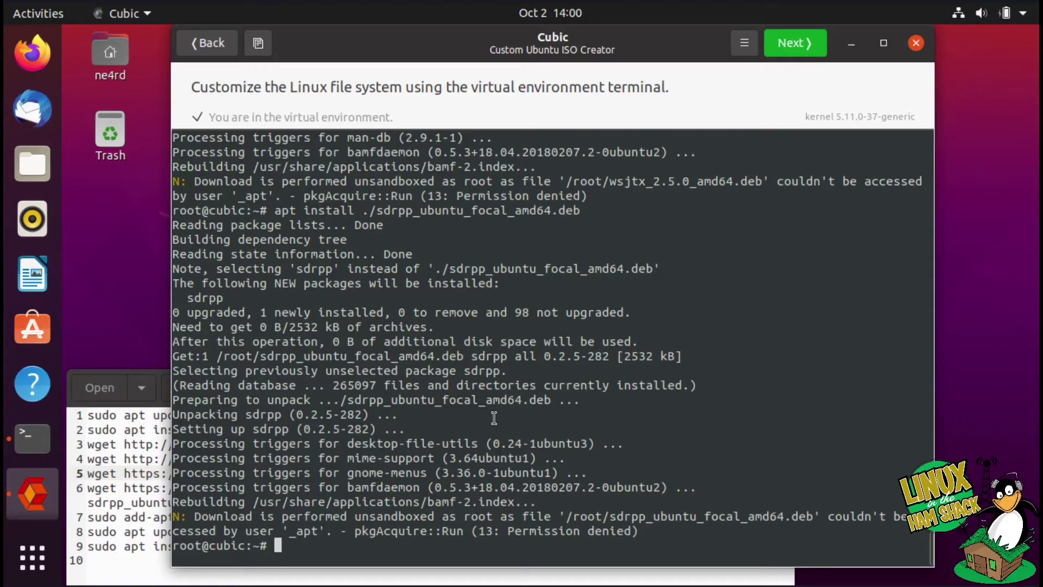
# - Switch to Firefox, search for sdrplusplus, and open the SDRPlusPlus GitHub readme at its Debian-based installation instructions
pyautogui.click(33, 53)
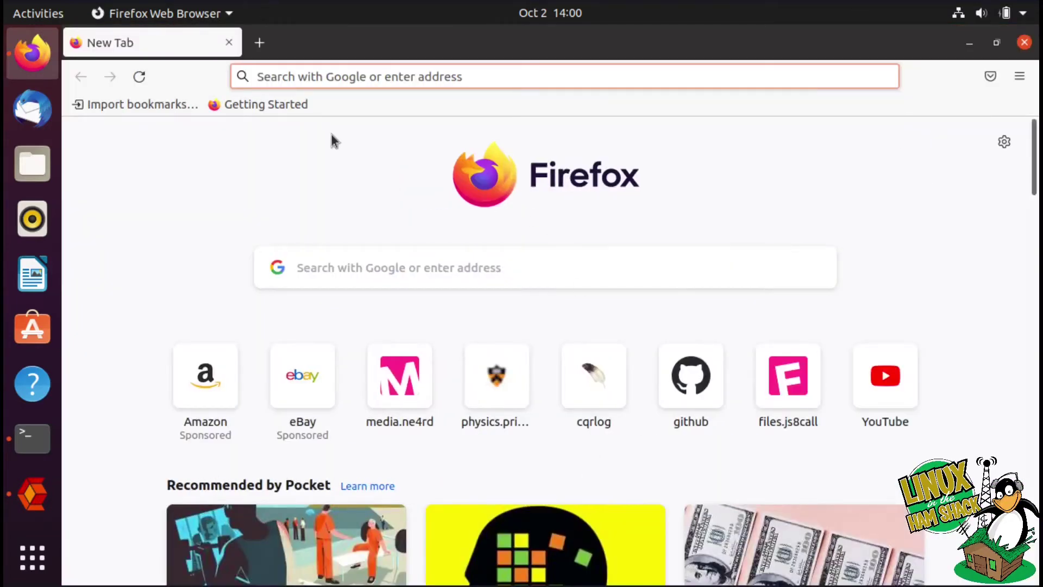
pyautogui.click(434, 69)
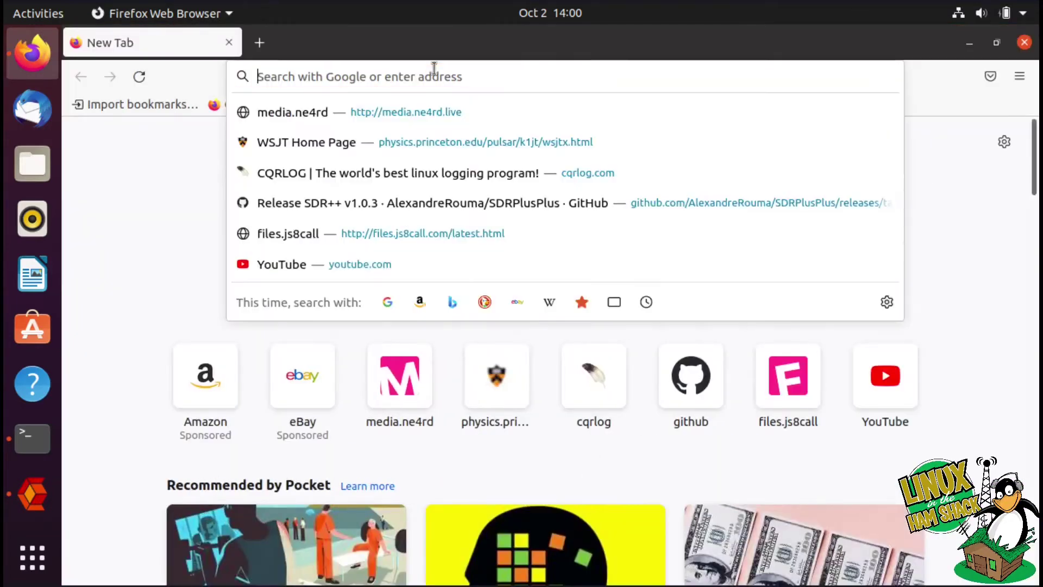
pyautogui.write('sdrplusplus')
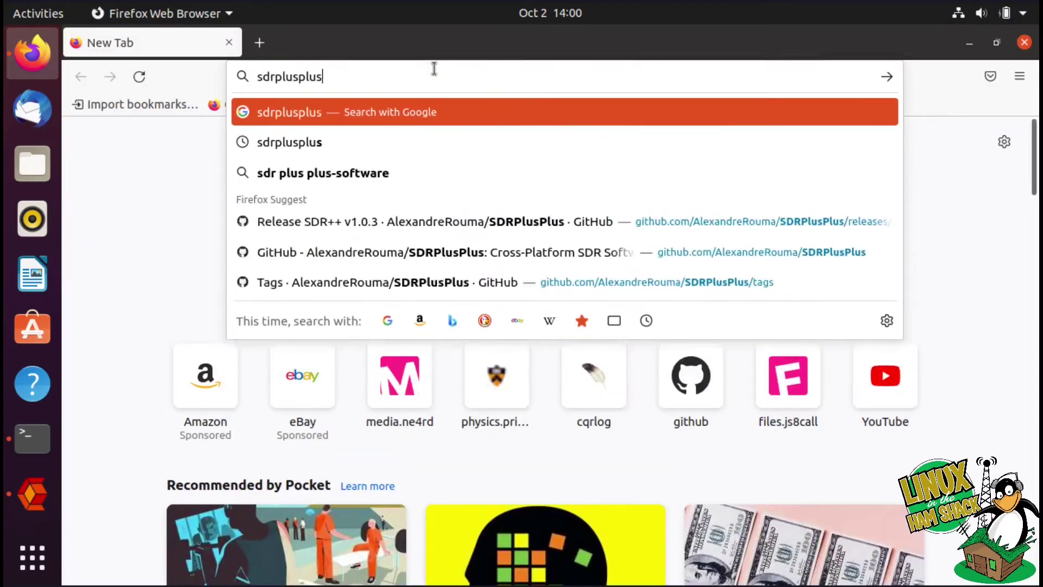
pyautogui.press('Return')
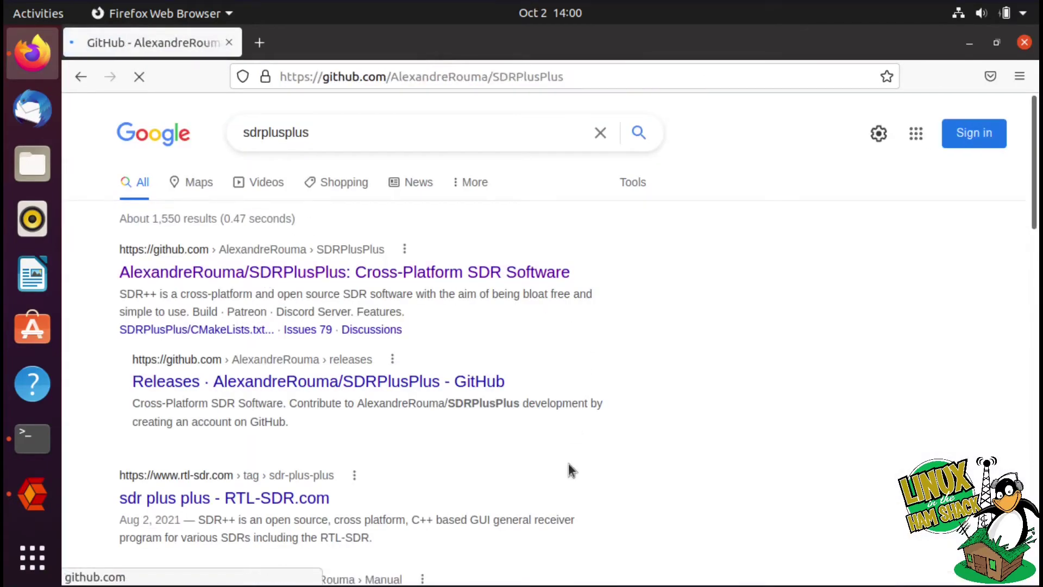
pyautogui.scroll(-10, 425, 513)
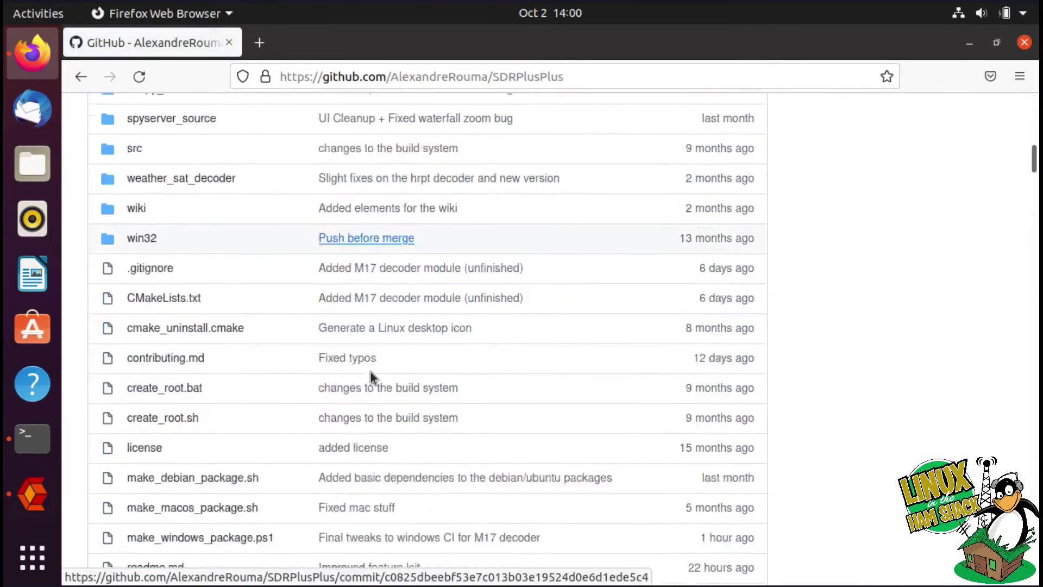
pyautogui.scroll(-20, 370, 377)
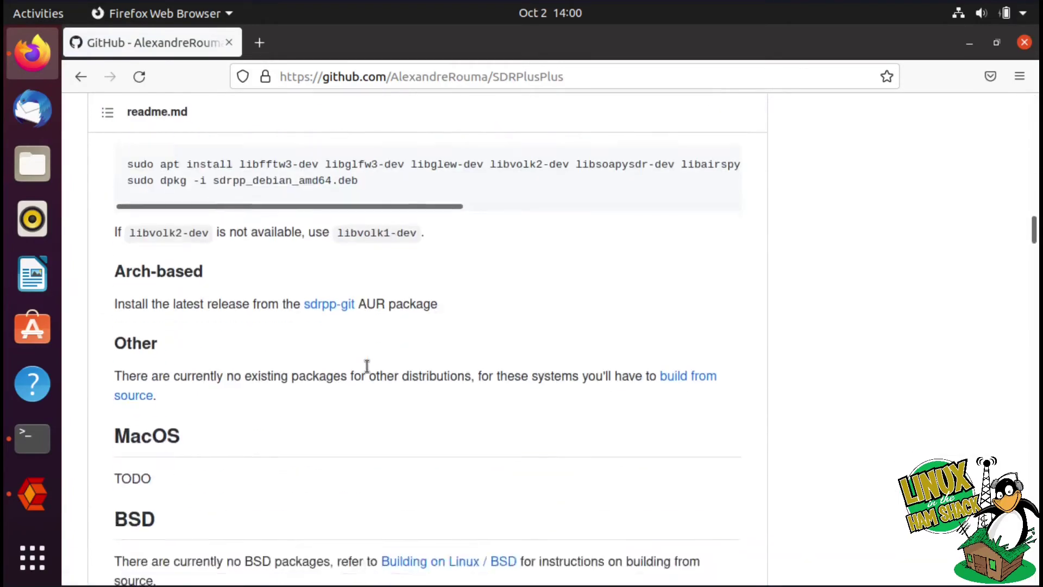
pyautogui.scroll(4, 366, 367)
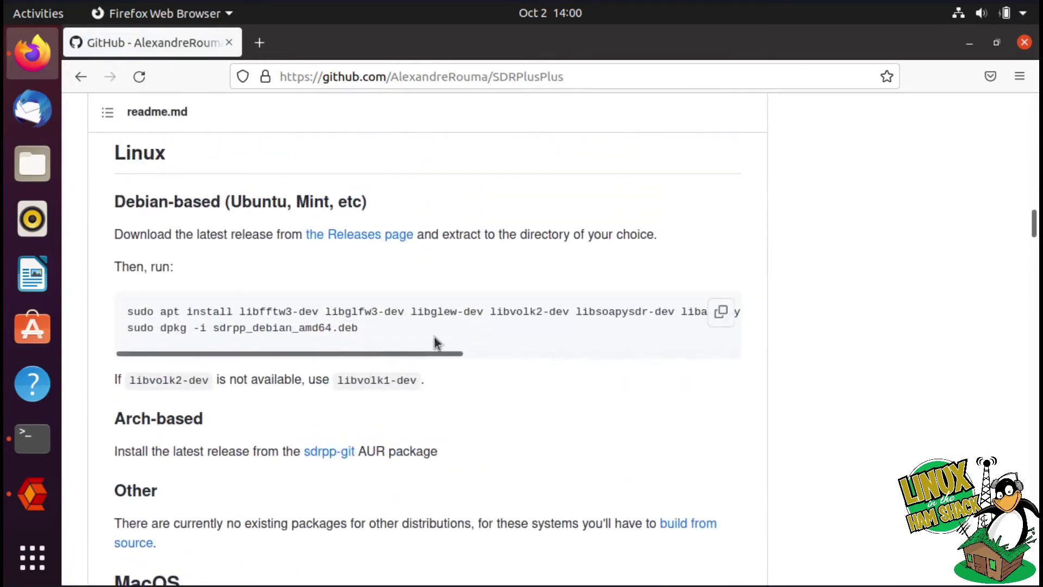
# - Copy the readme's sudo apt install line for the SDR++ dependencies and run it in the Cubic terminal, accepting the installation
pyautogui.moveTo(128, 310)
pyautogui.mouseDown()
pyautogui.moveTo(152, 326)
pyautogui.moveTo(128, 323)
pyautogui.mouseUp()
pyautogui.rightClick(212, 315)
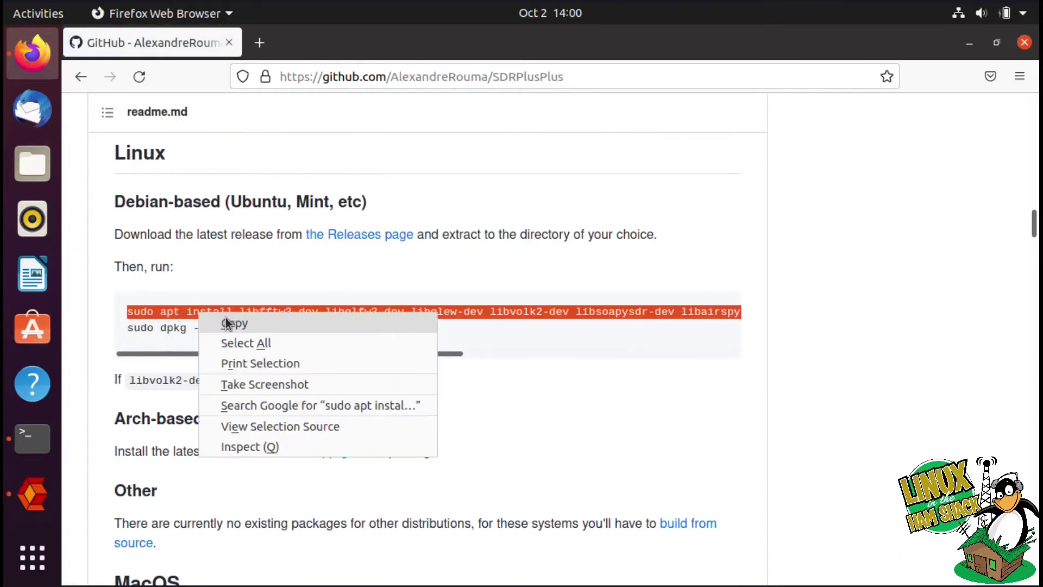
pyautogui.click(234, 324)
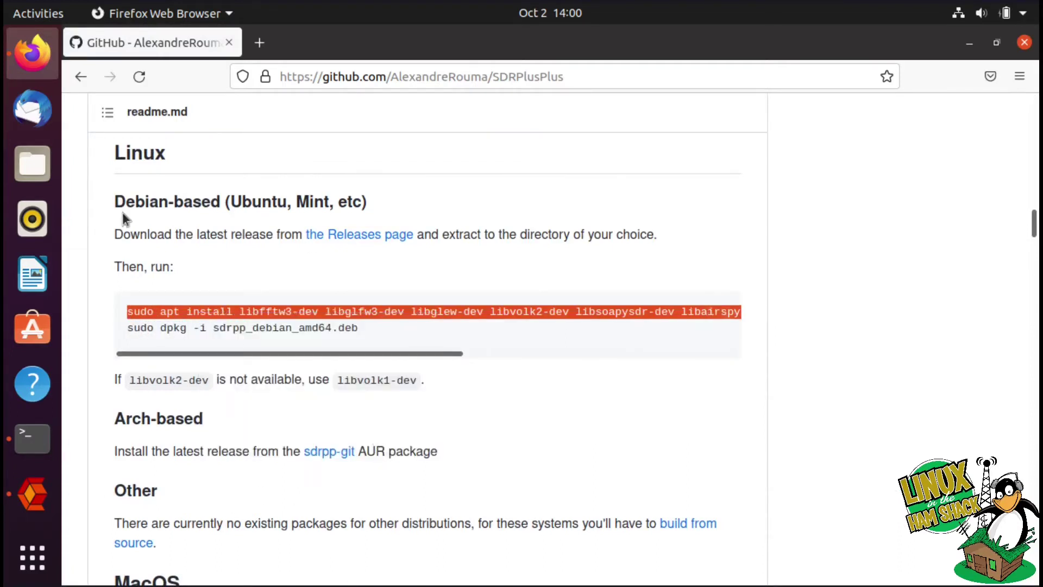
pyautogui.click(32, 438)
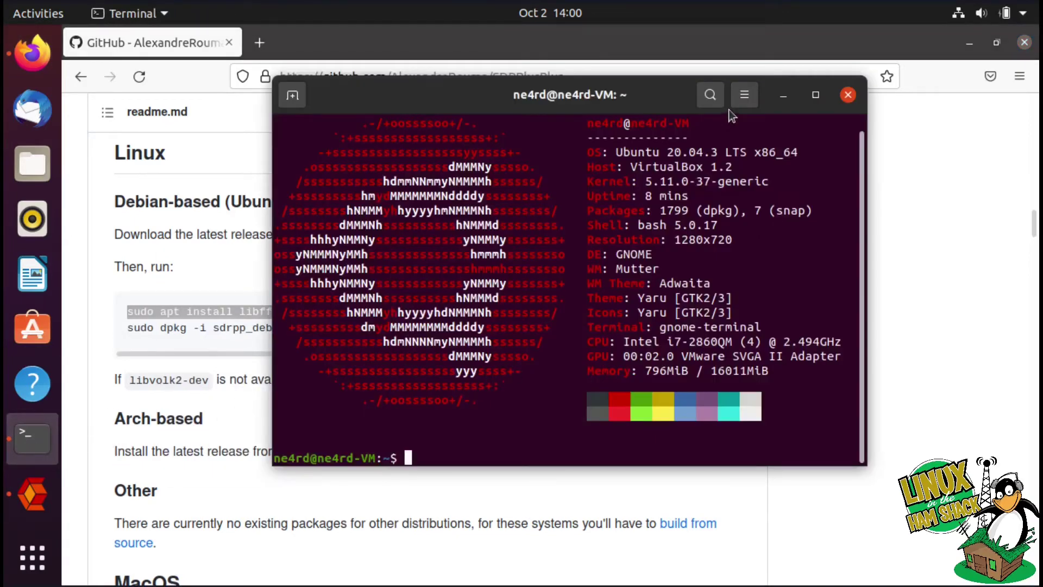
pyautogui.click(785, 101)
pyautogui.click(32, 482)
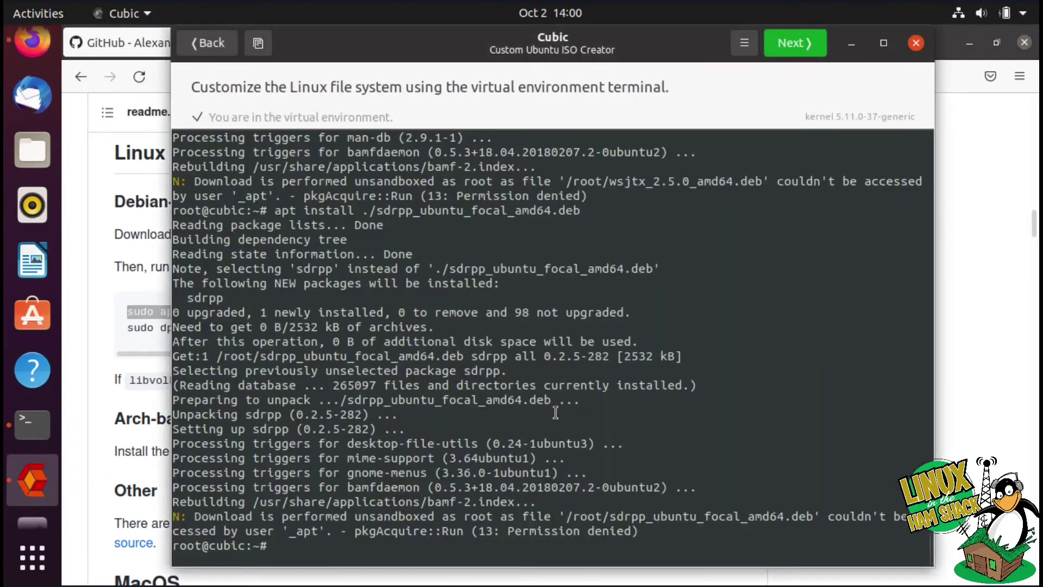
pyautogui.rightClick(565, 430)
pyautogui.click(636, 481)
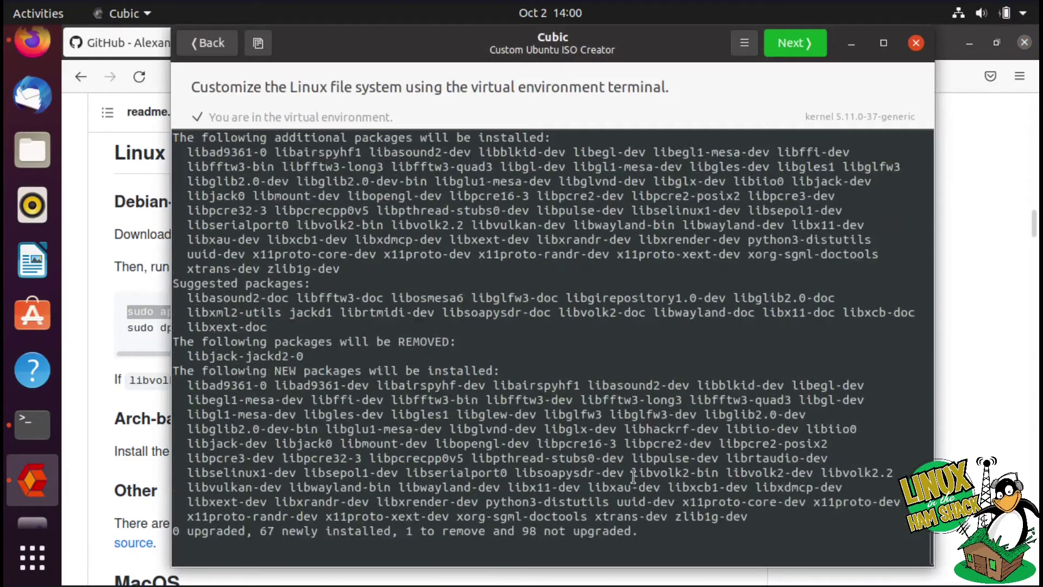
pyautogui.press('Return')
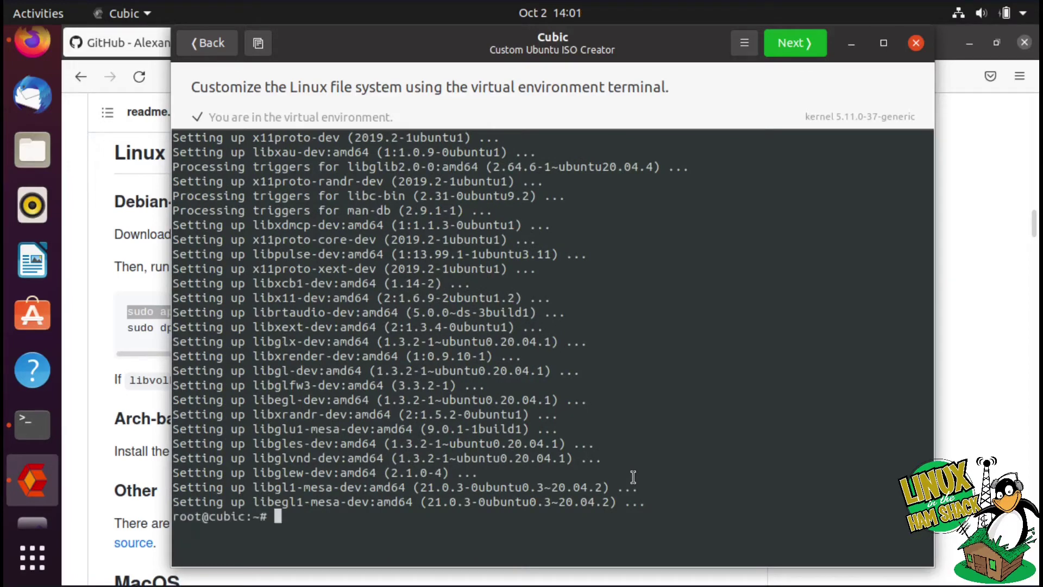
pyautogui.press('Return')
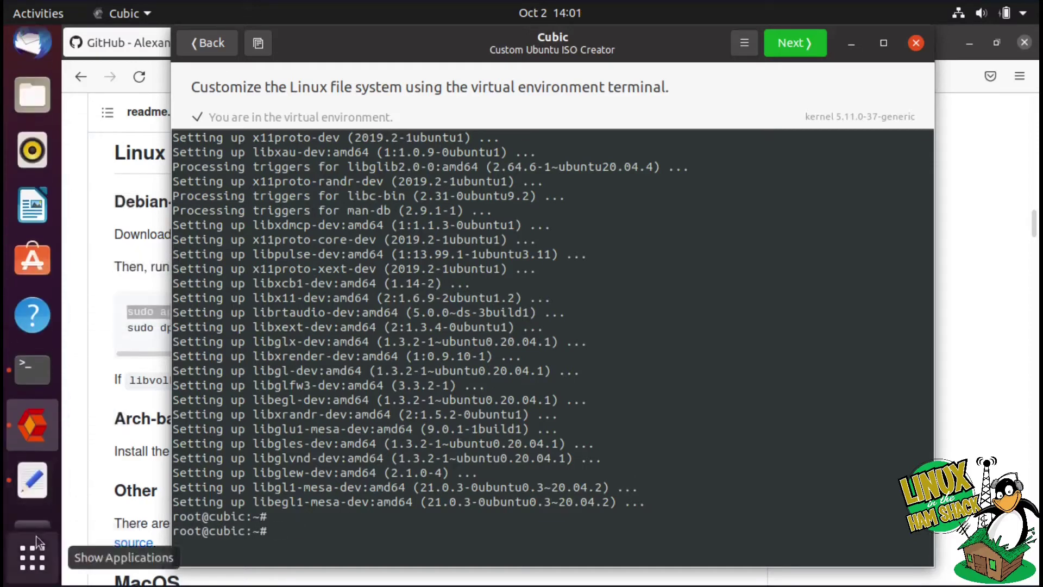
# - Switch to the Installation Notes for Focal and copy the sudo add-apt-repository ppa:ok2cqr/ppa line
pyautogui.click(33, 480)
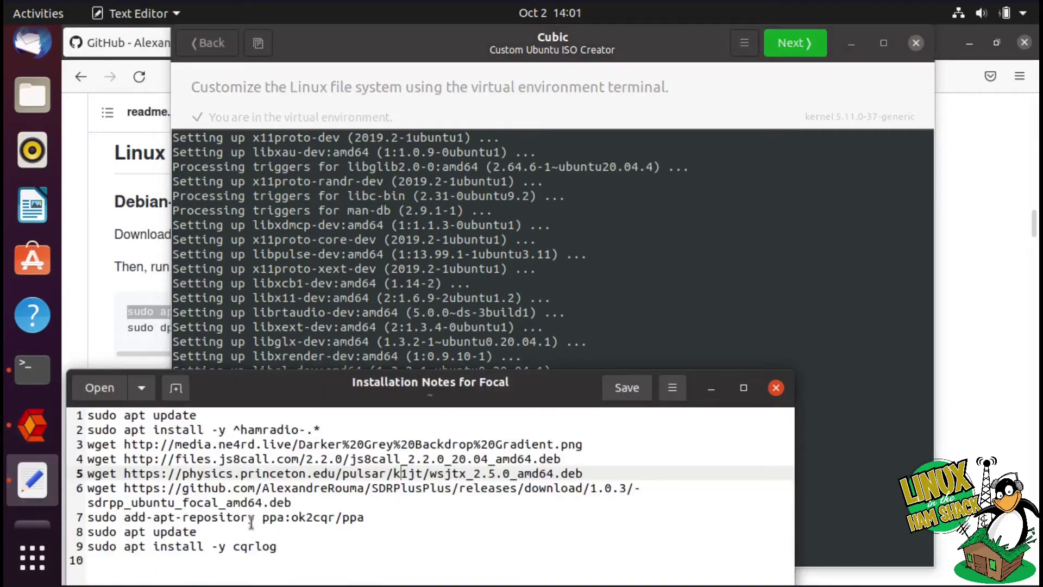
pyautogui.doubleClick(95, 517)
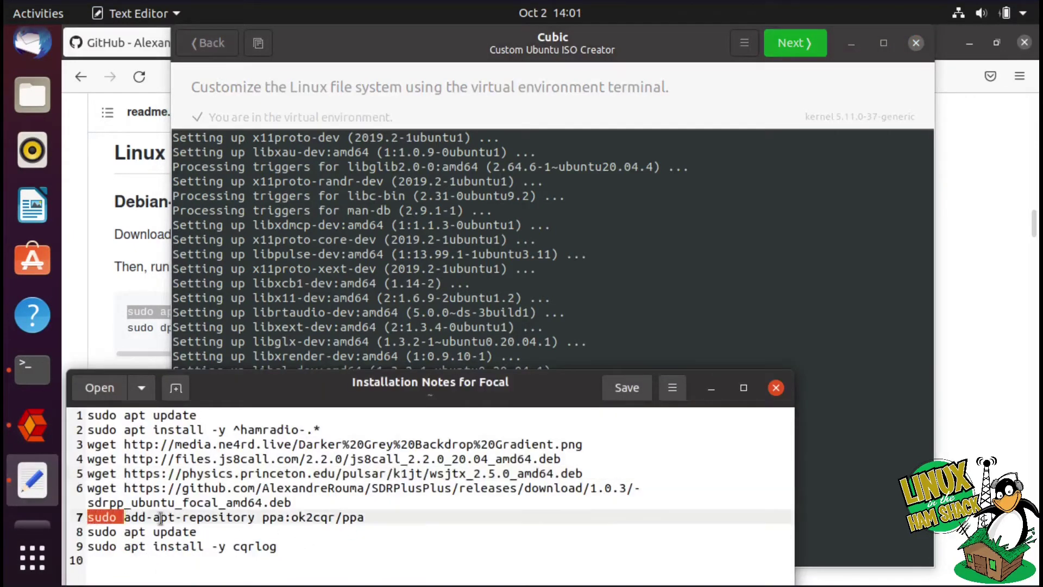
pyautogui.moveTo(96, 517)
pyautogui.mouseDown()
pyautogui.moveTo(370, 517)
pyautogui.moveTo(94, 521)
pyautogui.mouseUp()
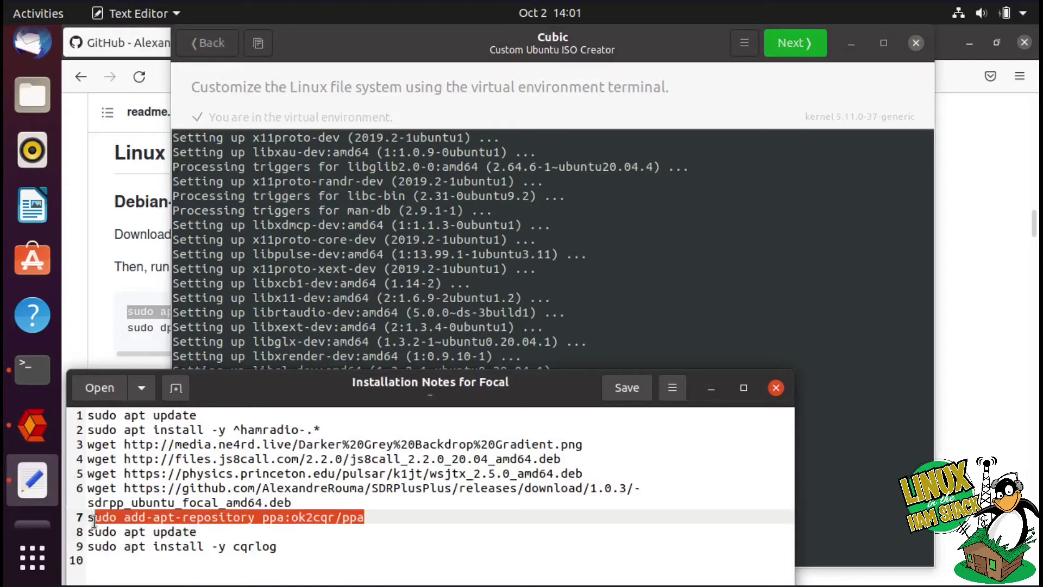
pyautogui.rightClick(119, 520)
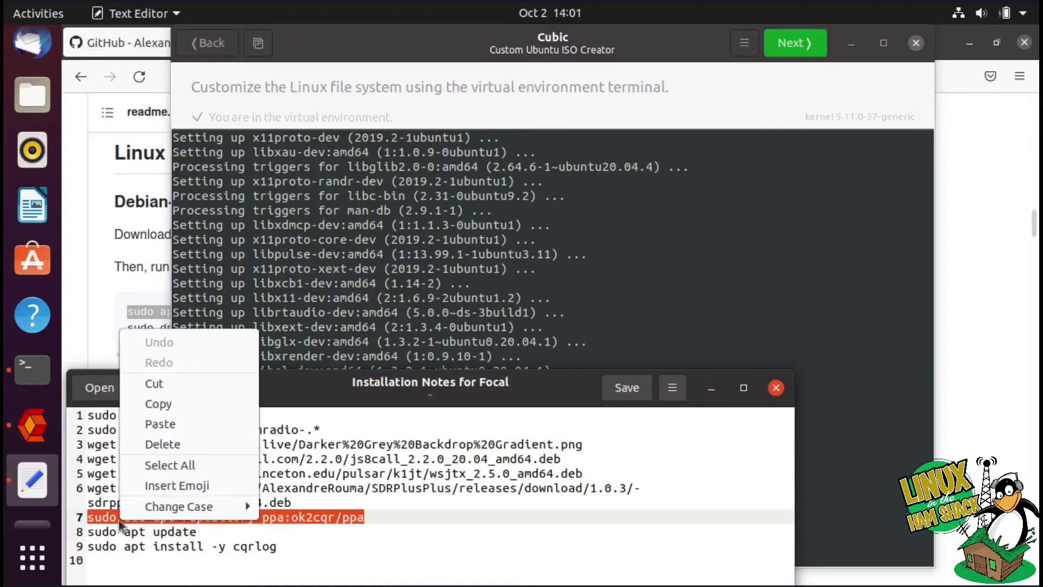
pyautogui.click(193, 403)
# - Paste the copied repository command into the Cubic terminal, run it, and confirm adding the PPA
pyautogui.click(589, 279)
pyautogui.rightClick(608, 285)
pyautogui.click(642, 336)
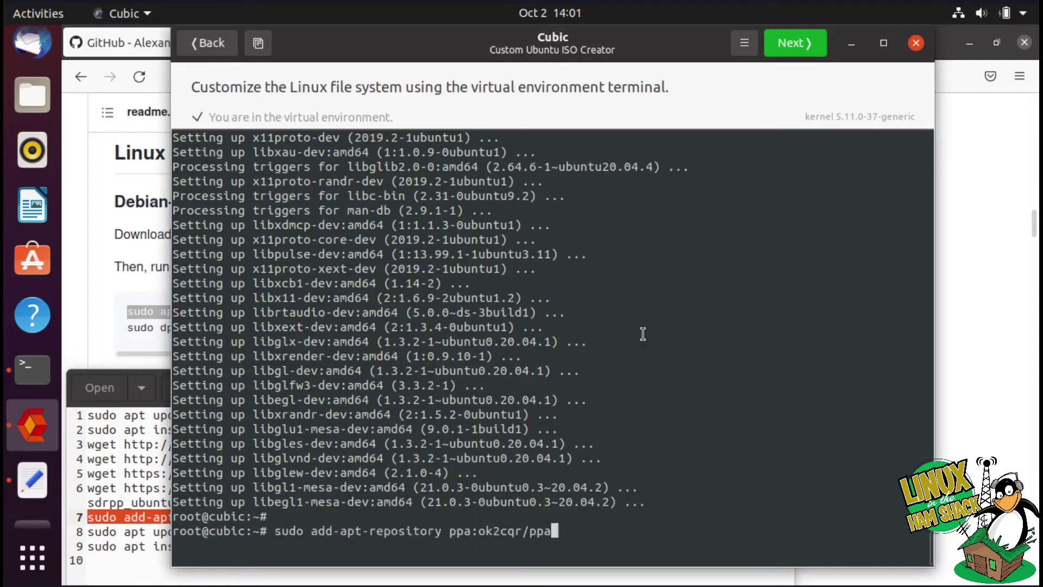
pyautogui.press('Return')
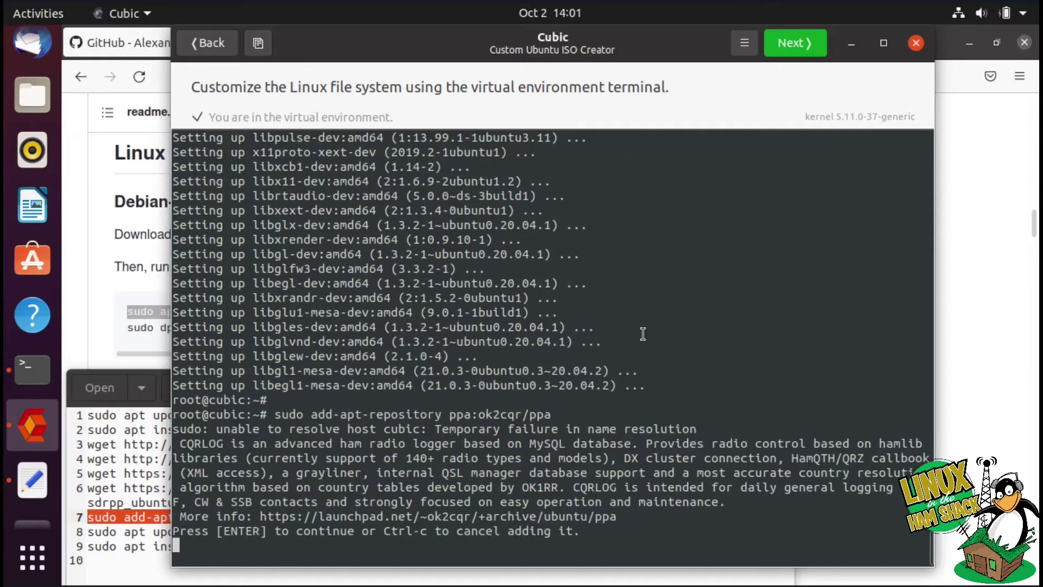
pyautogui.press('Return')
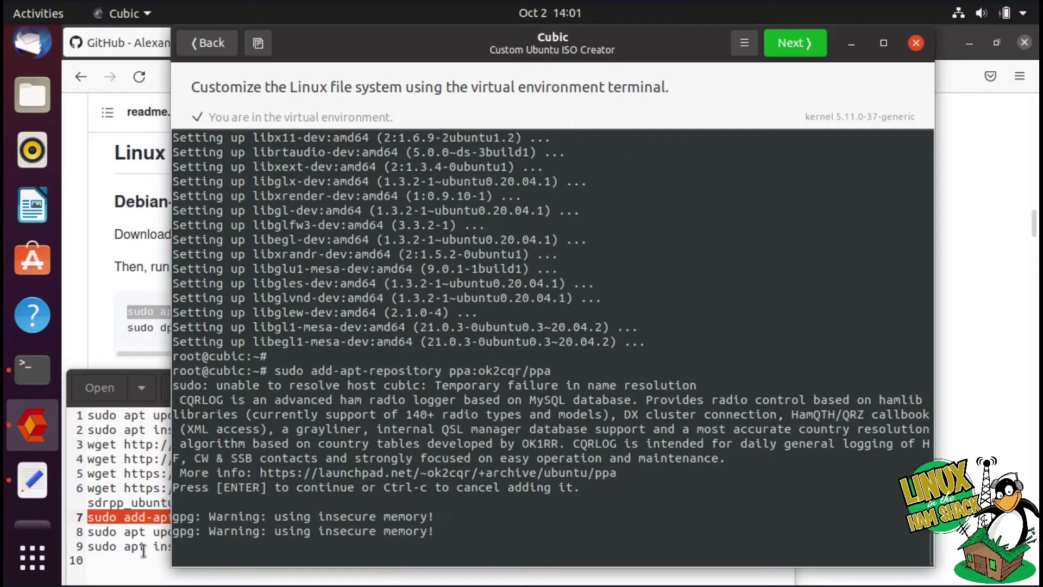
# - Refresh the package lists with apt update in the Cubic terminal, following line 8 of the notes
pyautogui.click(119, 531)
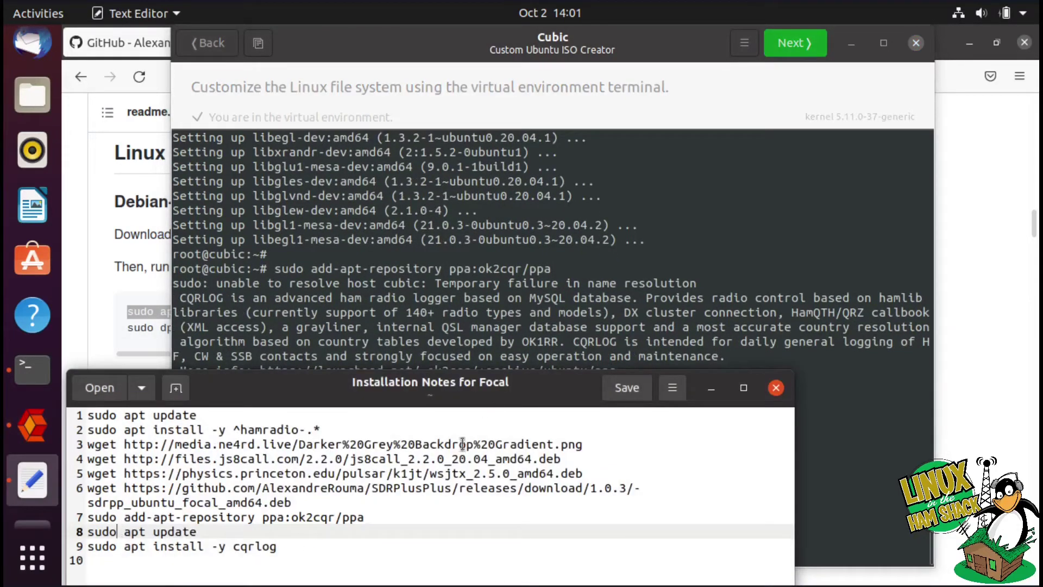
pyautogui.click(724, 297)
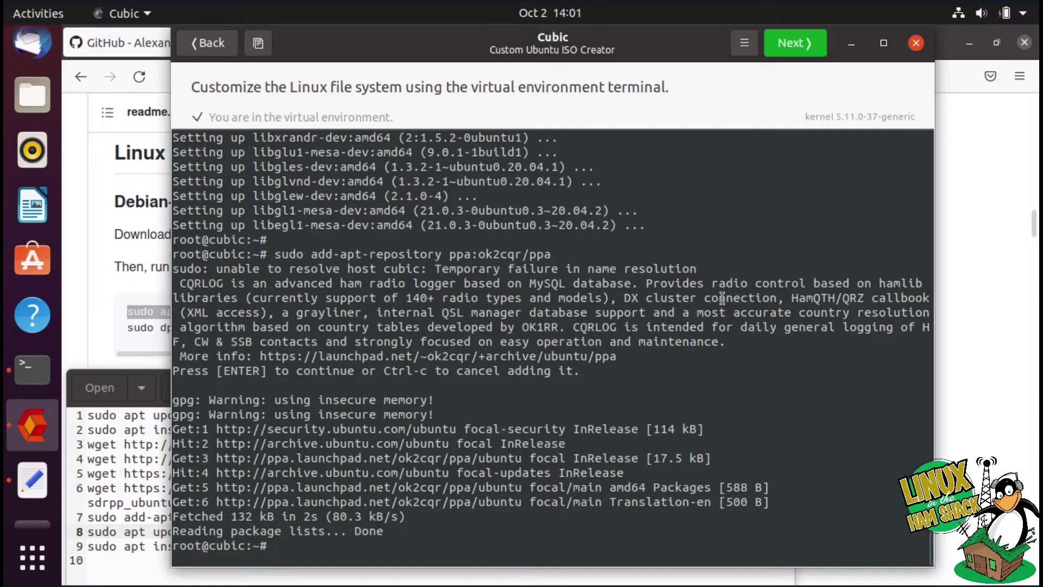
pyautogui.write('apt update')
pyautogui.press('Return')
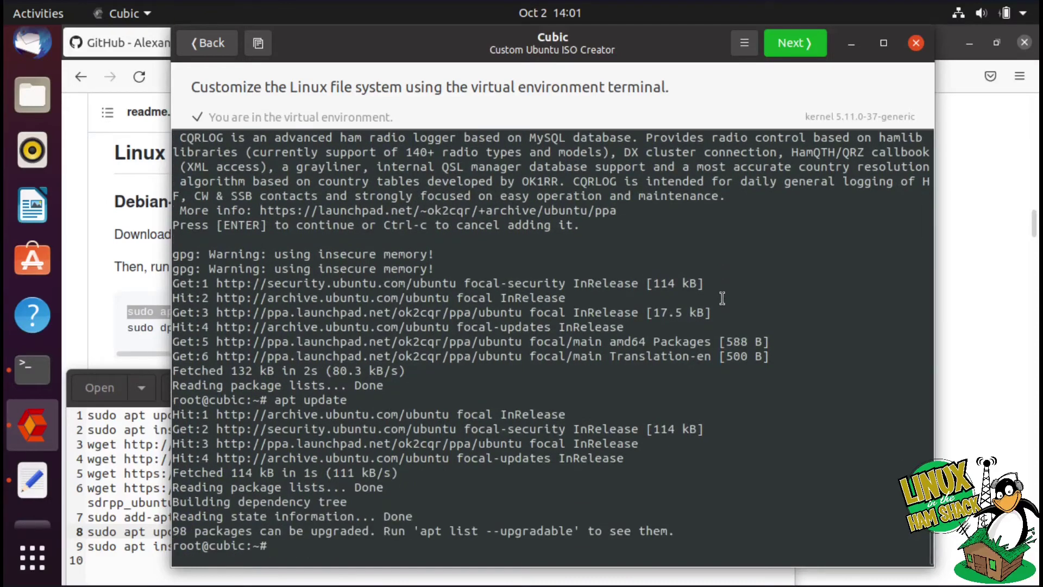
# - Install the cqrlog package with apt in the Cubic terminal, accepting the installation automatically with -y
pyautogui.press('Up')
pyautogui.press('BackSpace')
pyautogui.press('BackSpace')
pyautogui.press('BackSpace')
pyautogui.press('BackSpace')
pyautogui.press('BackSpace')
pyautogui.press('BackSpace')
pyautogui.write('install -y ')
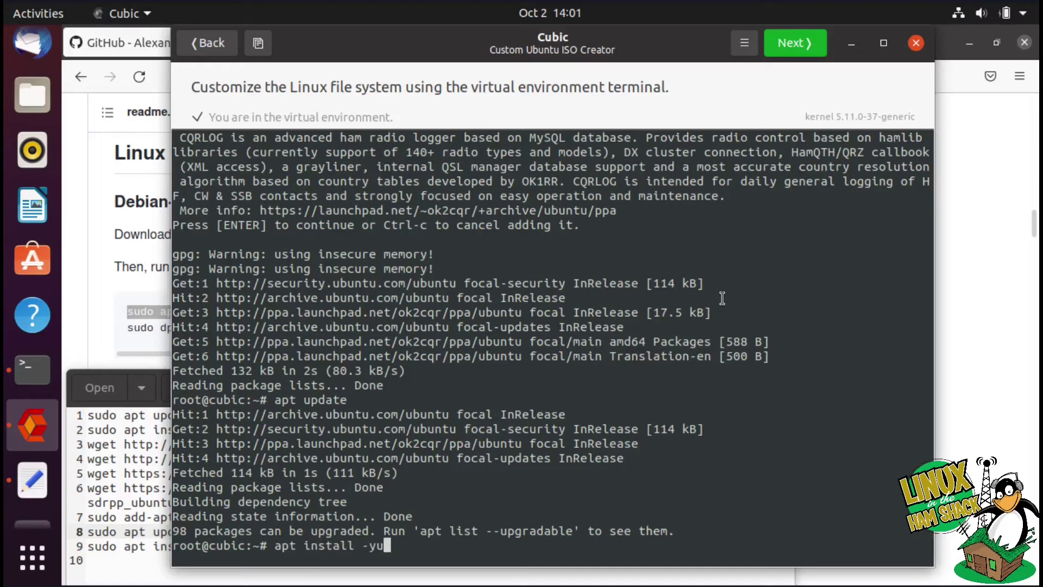
pyautogui.write('cqrlog')
pyautogui.press('Return')
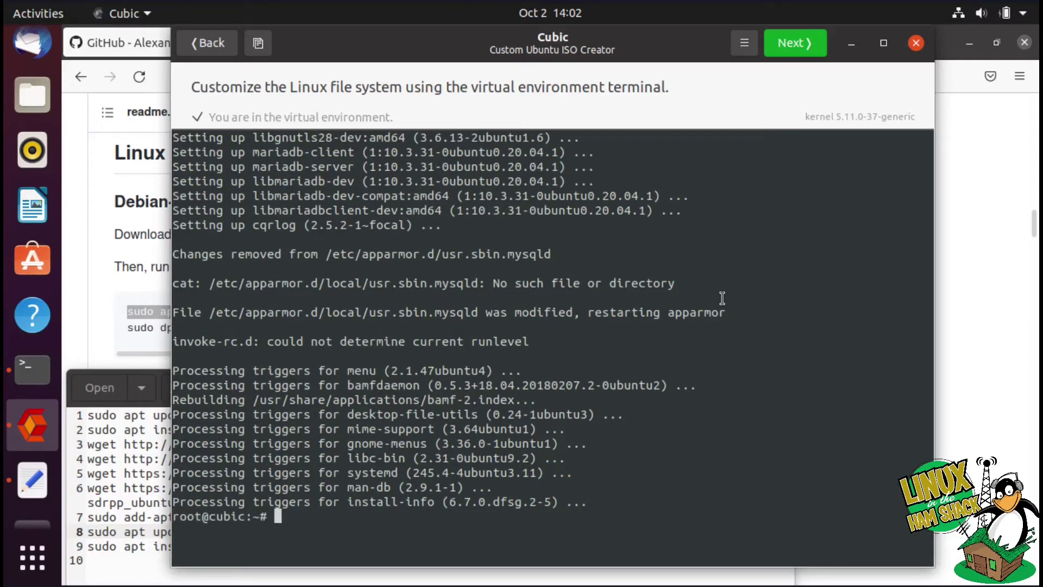
# - List the files in root's home directory, change to /usr/share and list its contents
pyautogui.write('ls')
pyautogui.press('Return')
pyautogui.write('cd ')
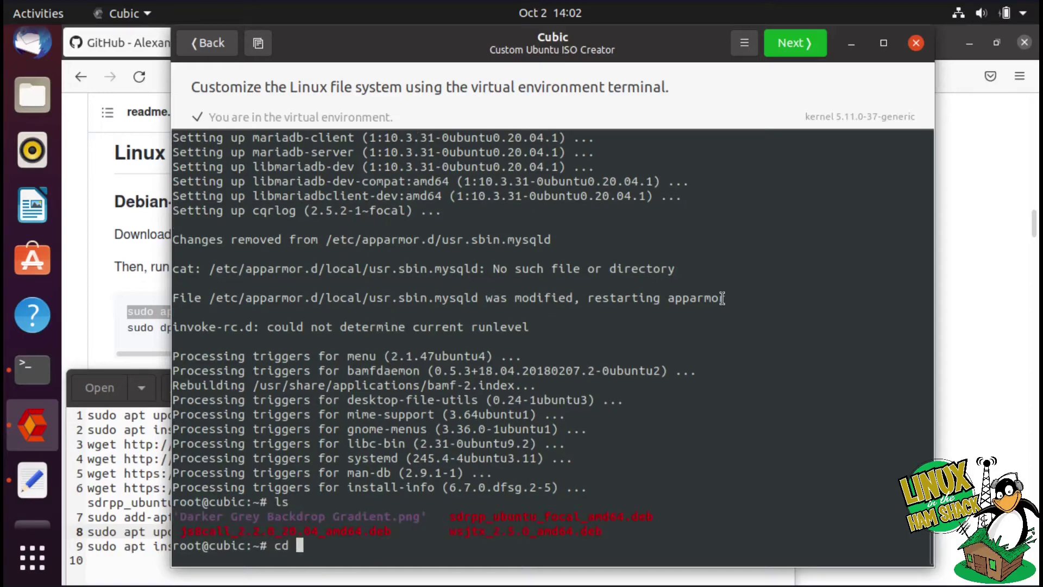
pyautogui.write('/usrh')
pyautogui.press('BackSpace')
pyautogui.write('/share')
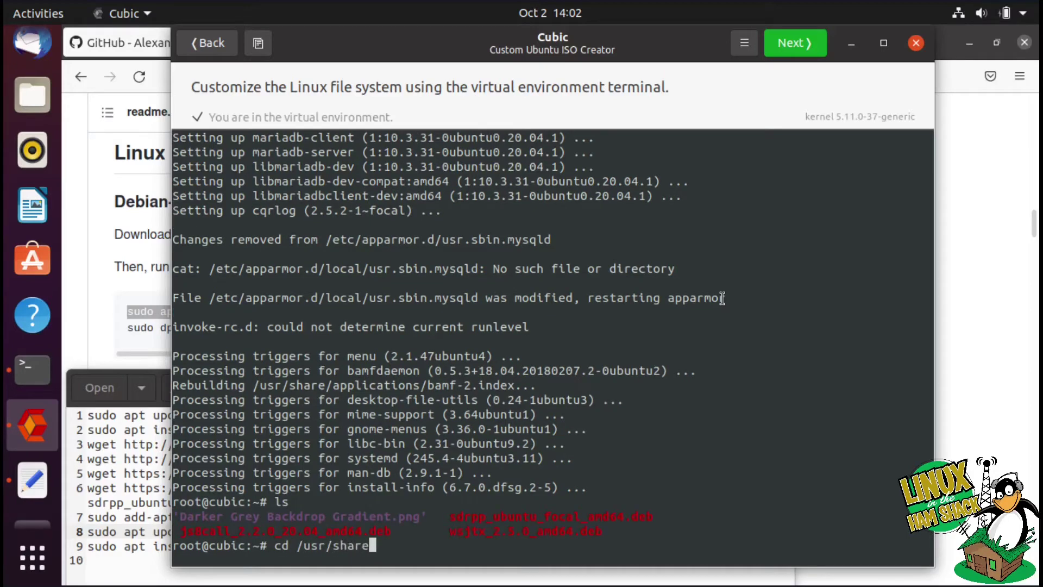
pyautogui.press('Return')
pyautogui.write('ls')
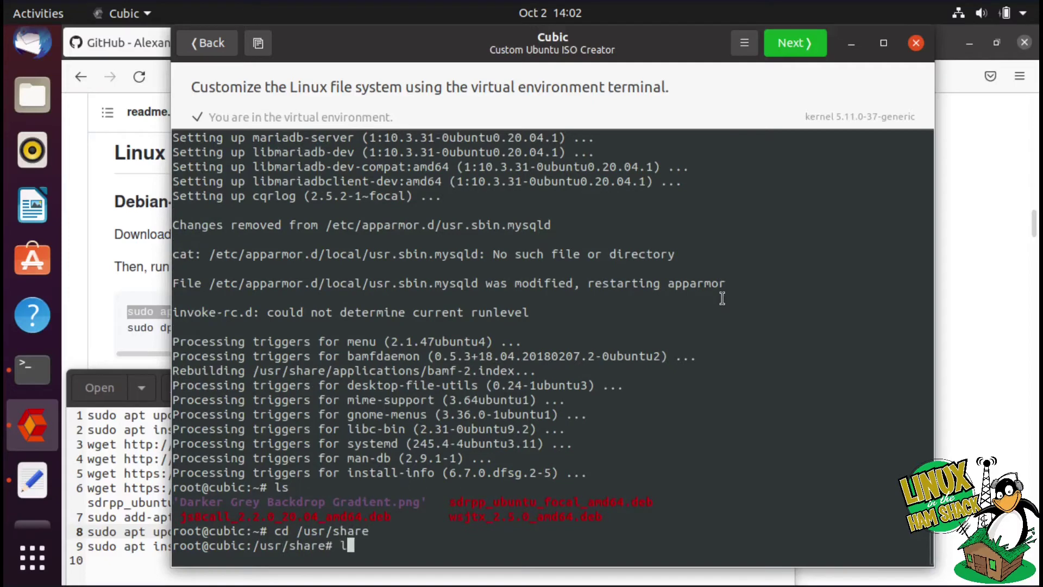
pyautogui.press('Return')
# - Change into the mate-background-properties directory under /usr/share and list its files
pyautogui.write('cd ma')
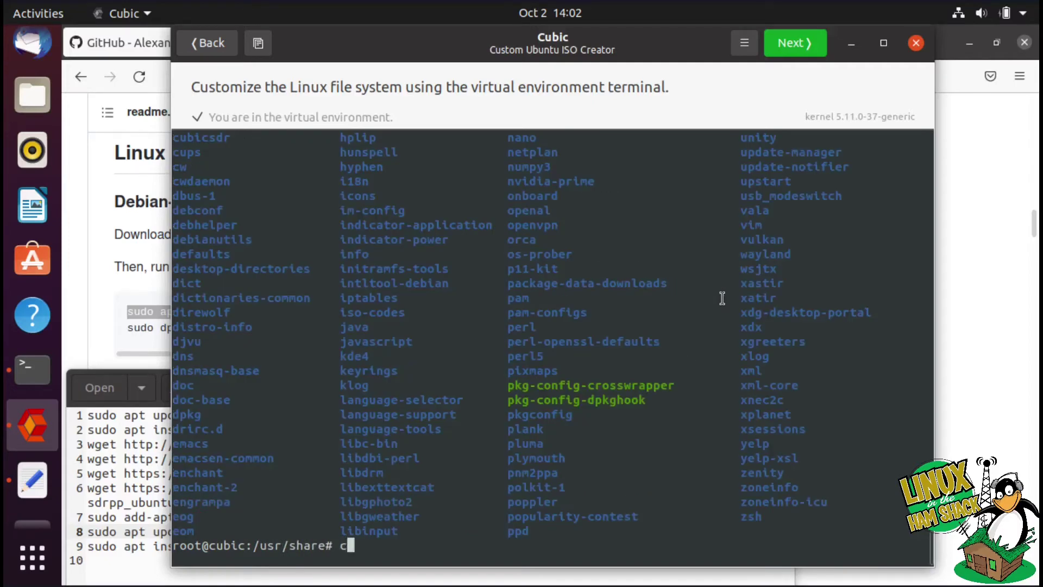
pyautogui.press('Tab')
pyautogui.press('Tab')
pyautogui.press('Tab')
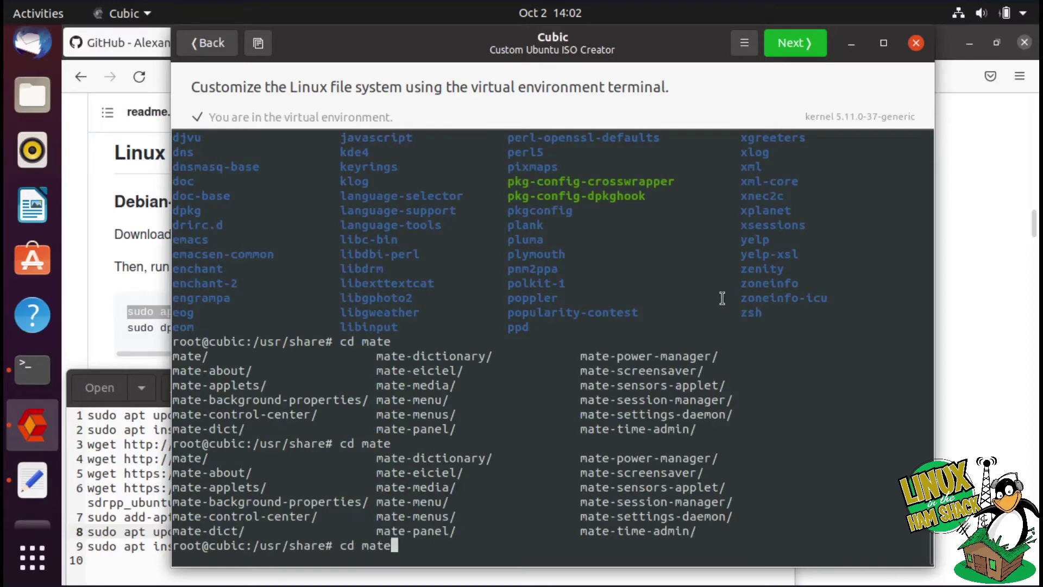
pyautogui.write('-ba')
pyautogui.press('Tab')
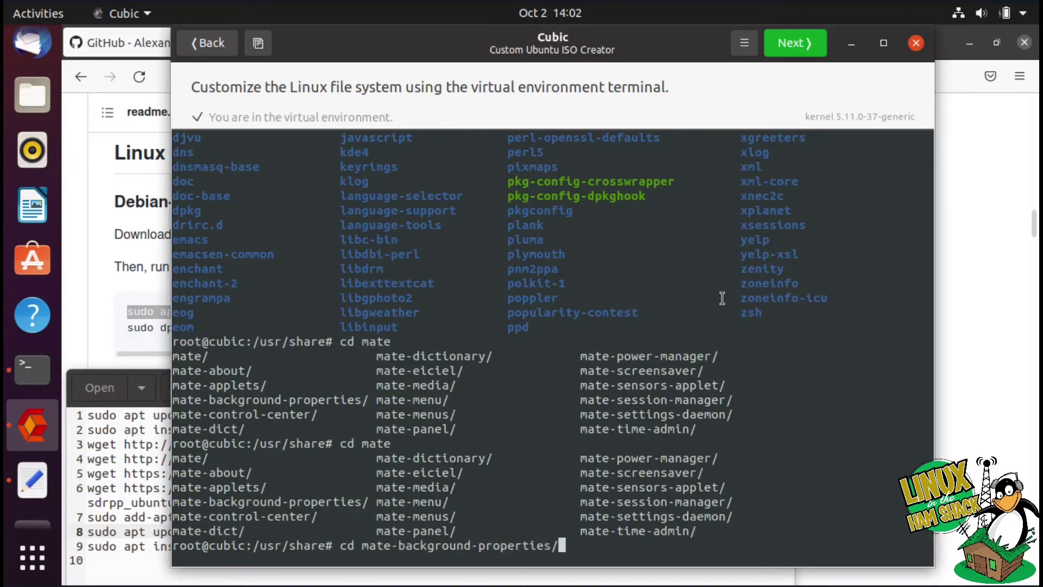
pyautogui.press('Return')
pyautogui.write('ls')
pyautogui.press('Return')
# - Return to /usr/share, list it again, and look inside its mate directory for the wallpaper files
pyautogui.write('cd ')
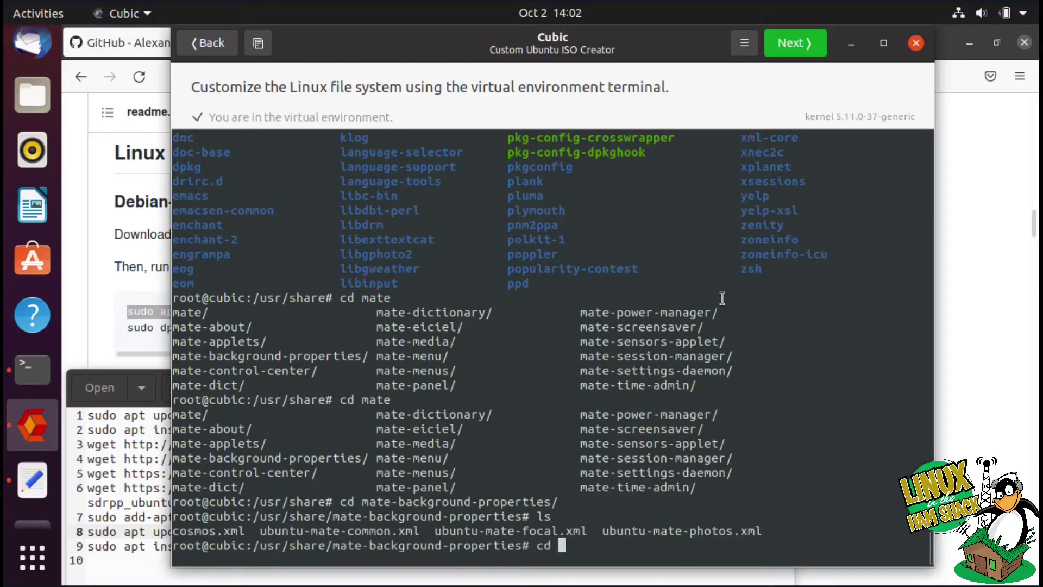
pyautogui.write('..')
pyautogui.press('Return')
pyautogui.write('ls')
pyautogui.press('Return')
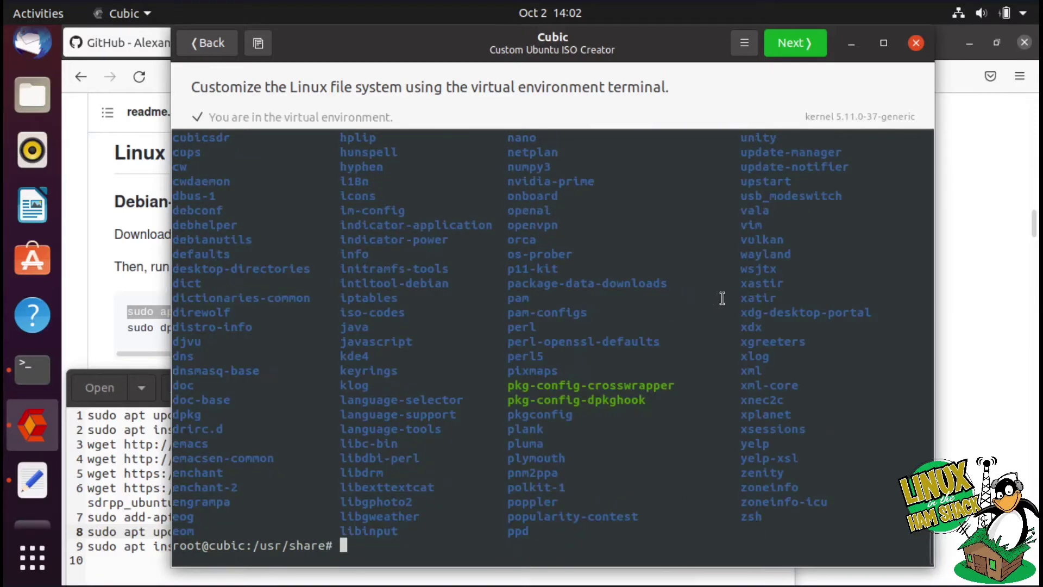
pyautogui.write('cd mat')
pyautogui.press('Tab')
pyautogui.press('Tab')
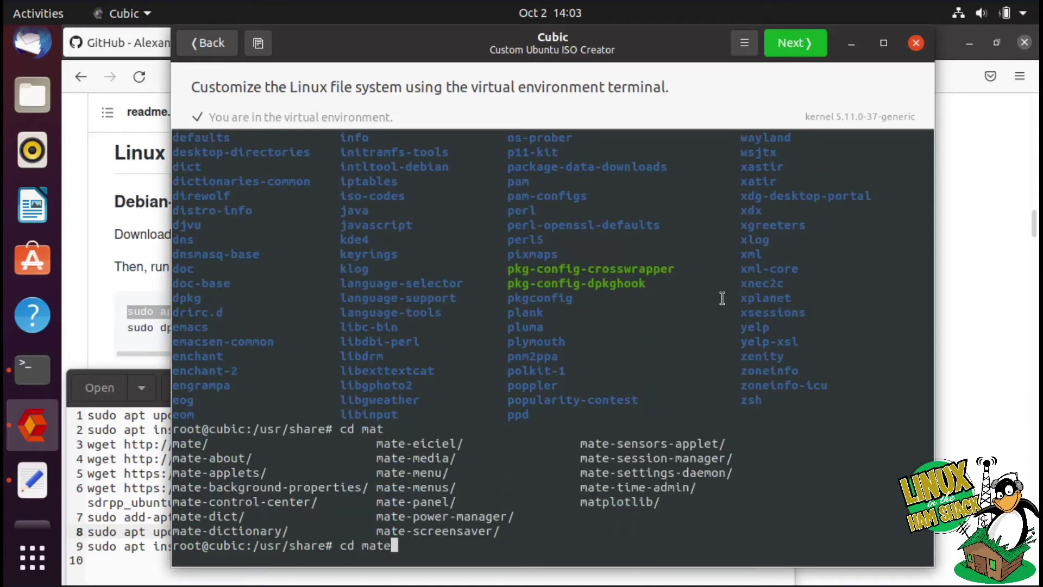
pyautogui.write('e')
pyautogui.press('Return')
pyautogui.write('ls')
pyautogui.press('Return')
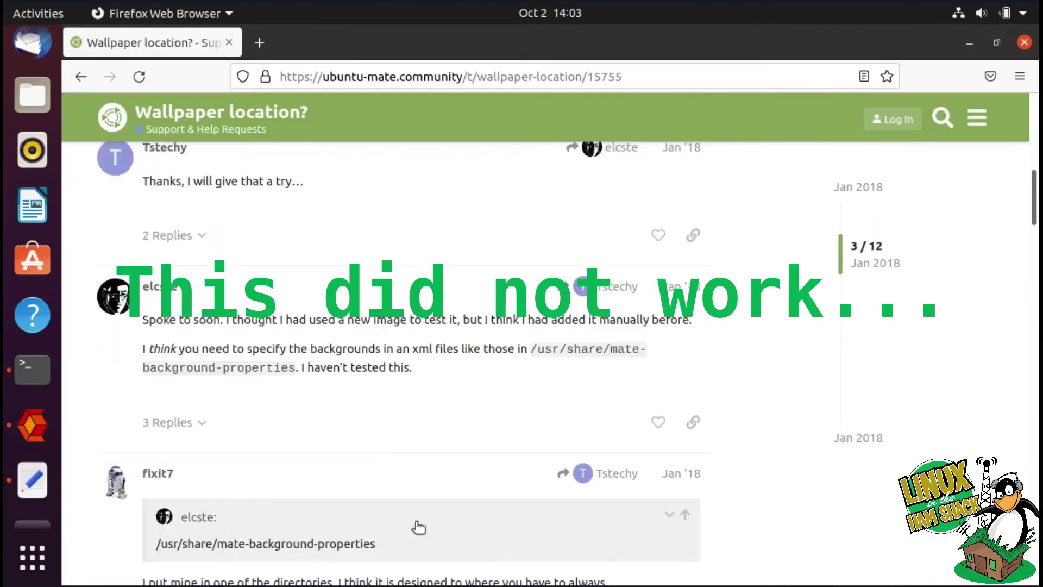
# - Read web answers on wallpaper location and the default wallpaper for new users, and browse the Google results for Ubuntu MATE 20.04
pyautogui.scroll(-5, 414, 527)
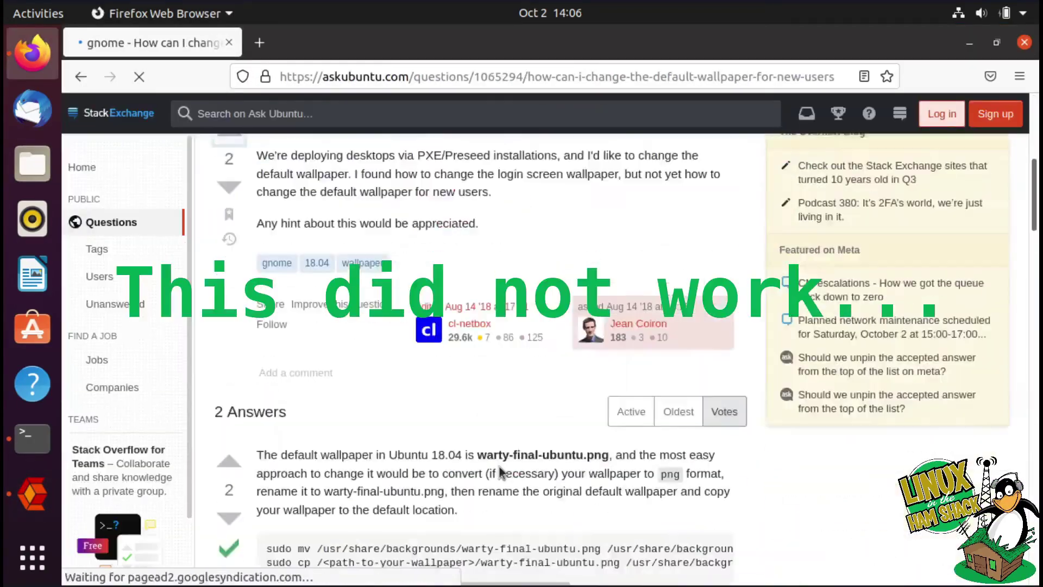
pyautogui.scroll(-5, 499, 465)
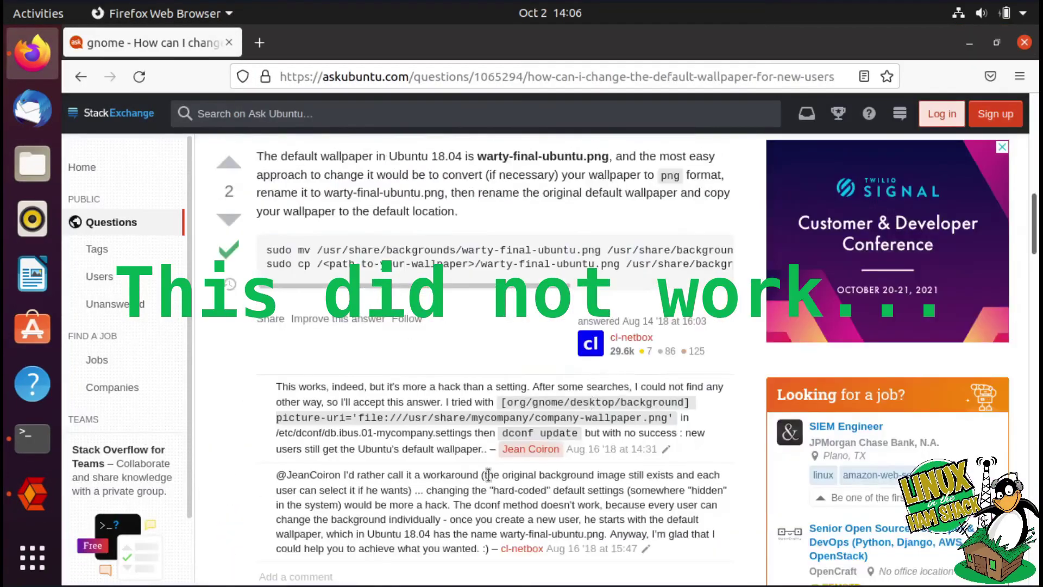
pyautogui.scroll(1, 616, 344)
pyautogui.hotkey('alt', 'Left')
pyautogui.scroll(-5, 310, 482)
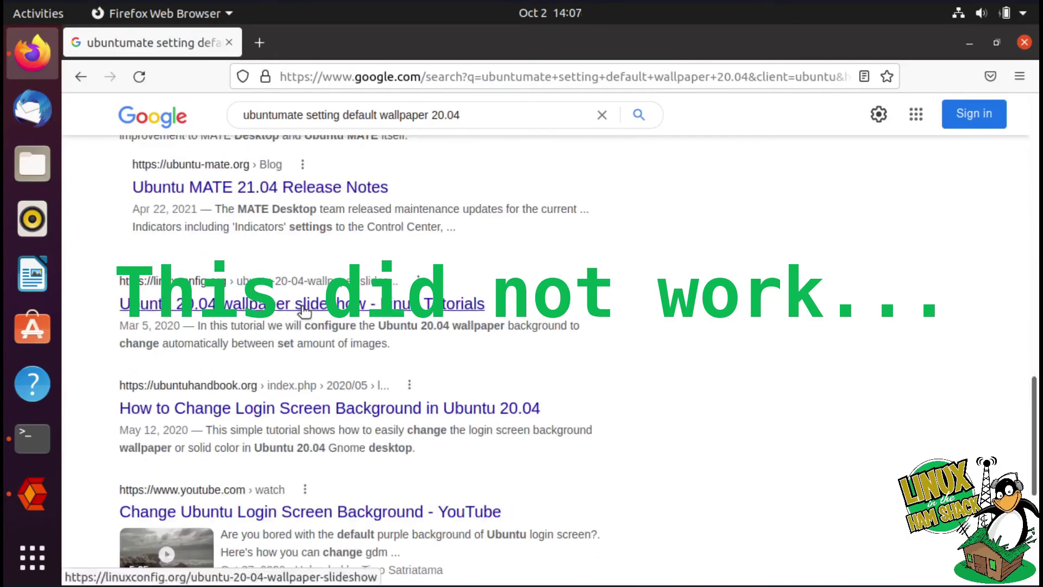
pyautogui.scroll(5, 269, 338)
pyautogui.click(268, 338)
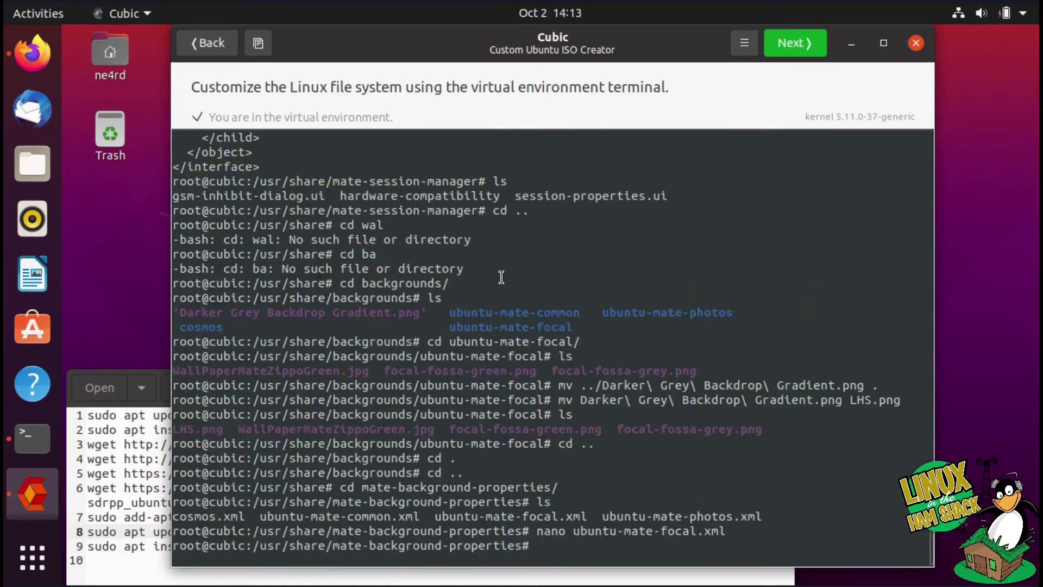
# - Generate the customized ISO in Cubic with the preselected package removals, kernel 5.11.0-27 and gzip compression
pyautogui.click(815, 45)
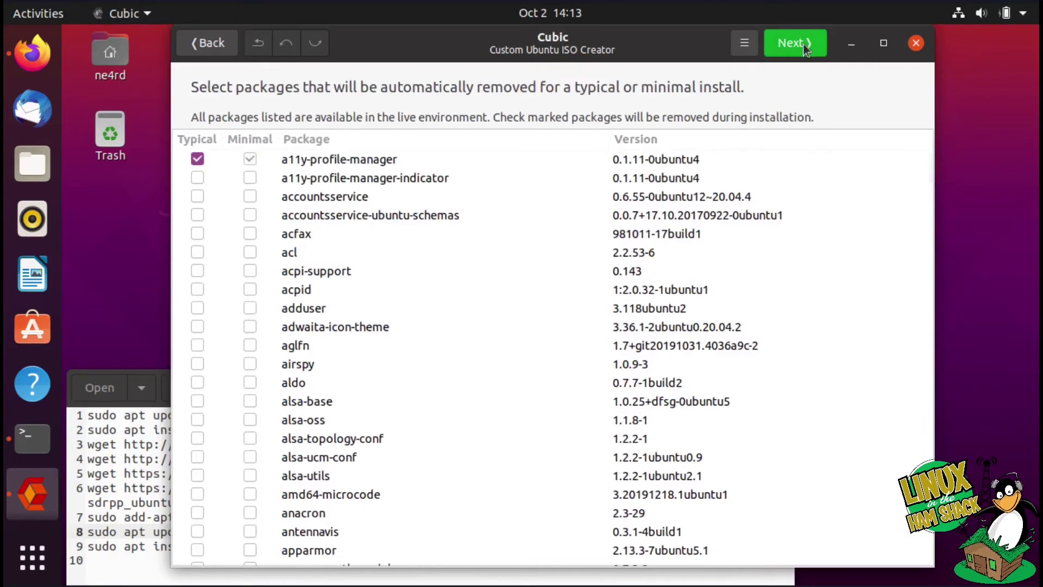
pyautogui.scroll(-5, 753, 349)
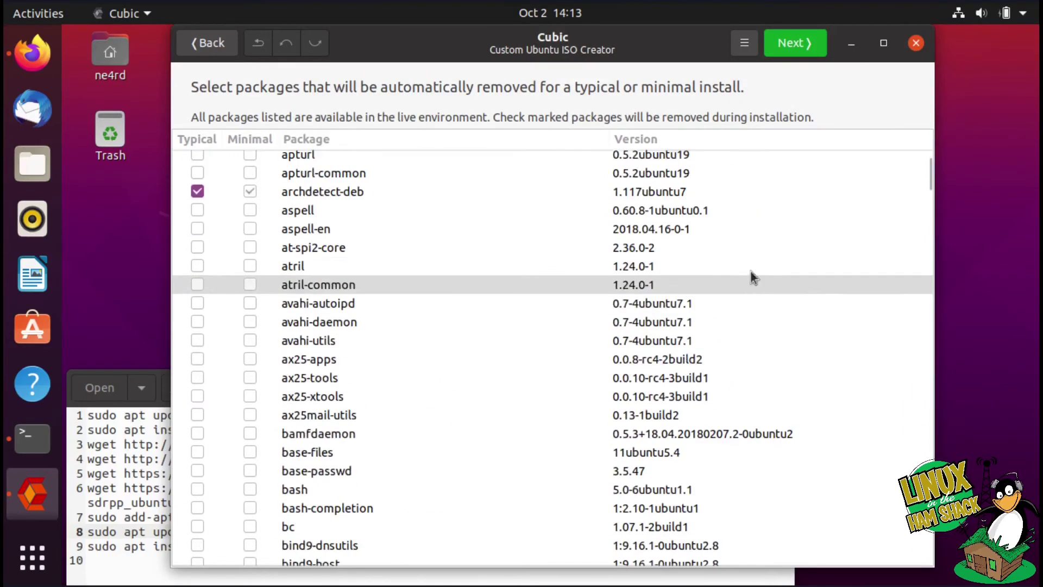
pyautogui.click(794, 44)
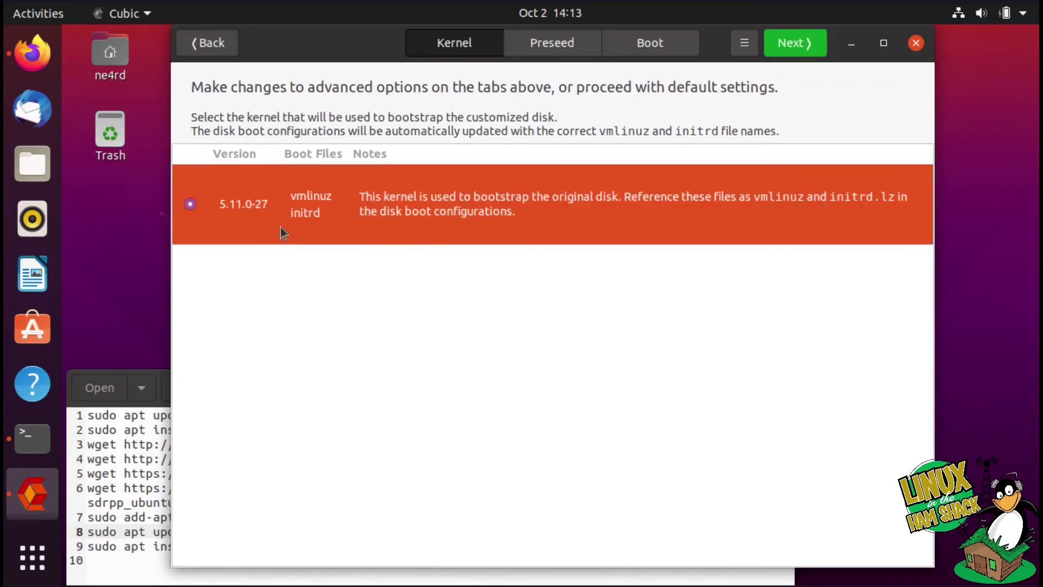
pyautogui.click(786, 45)
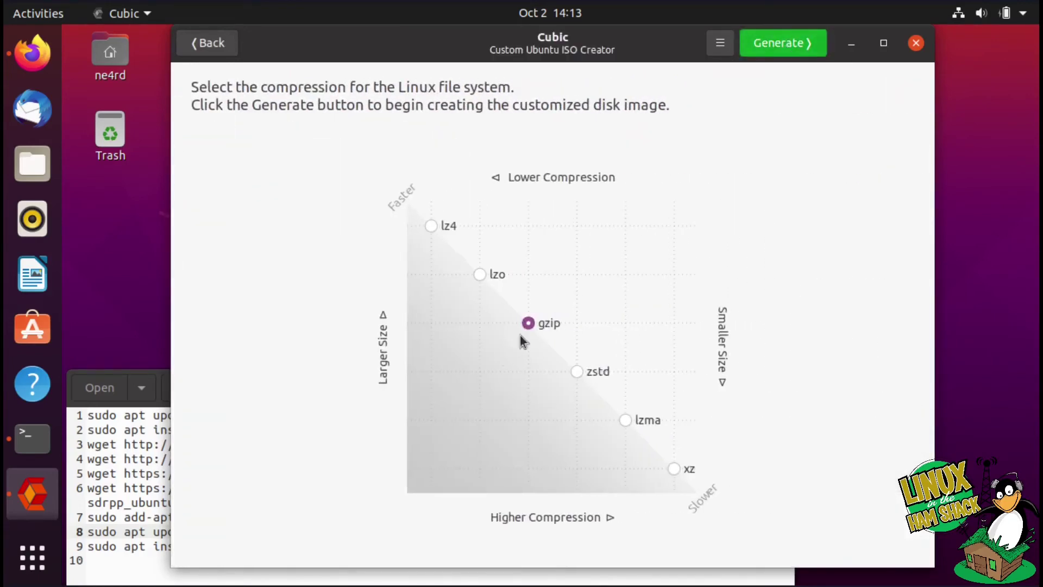
pyautogui.click(798, 48)
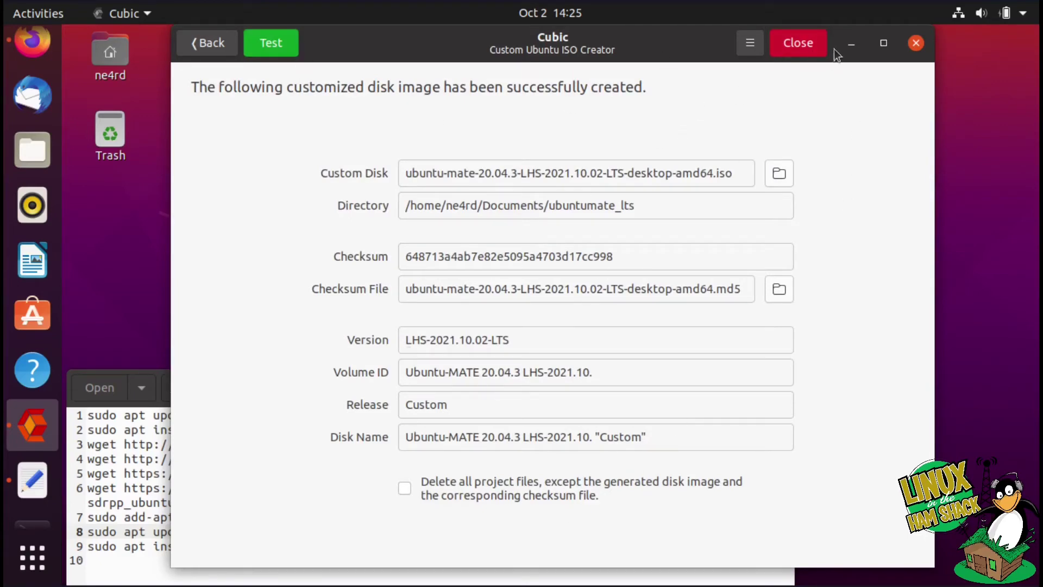
# - Close Cubic and switch to the Terminal window, minimizing the installation notes
pyautogui.click(788, 46)
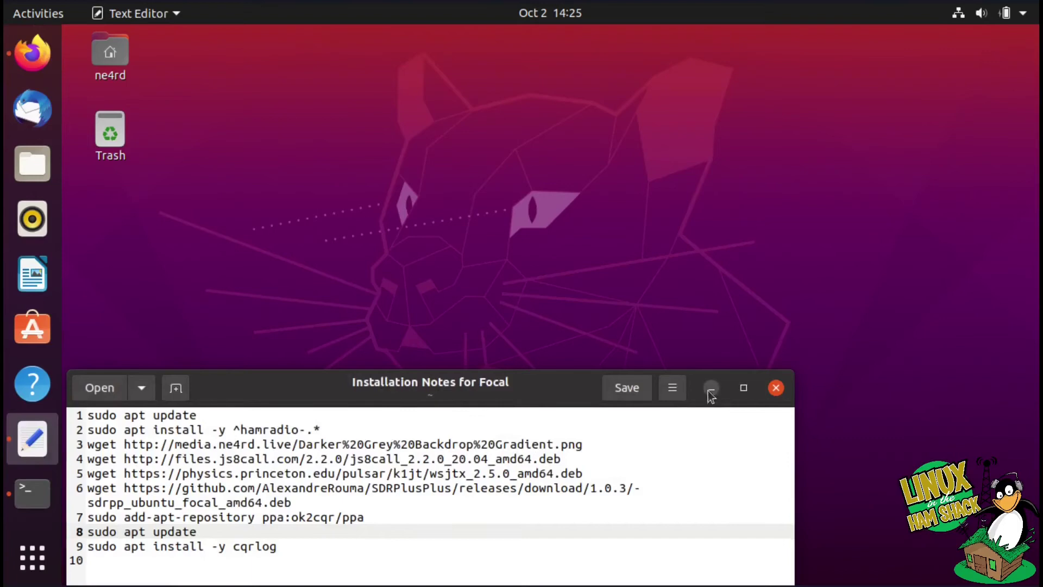
pyautogui.click(710, 389)
pyautogui.click(51, 490)
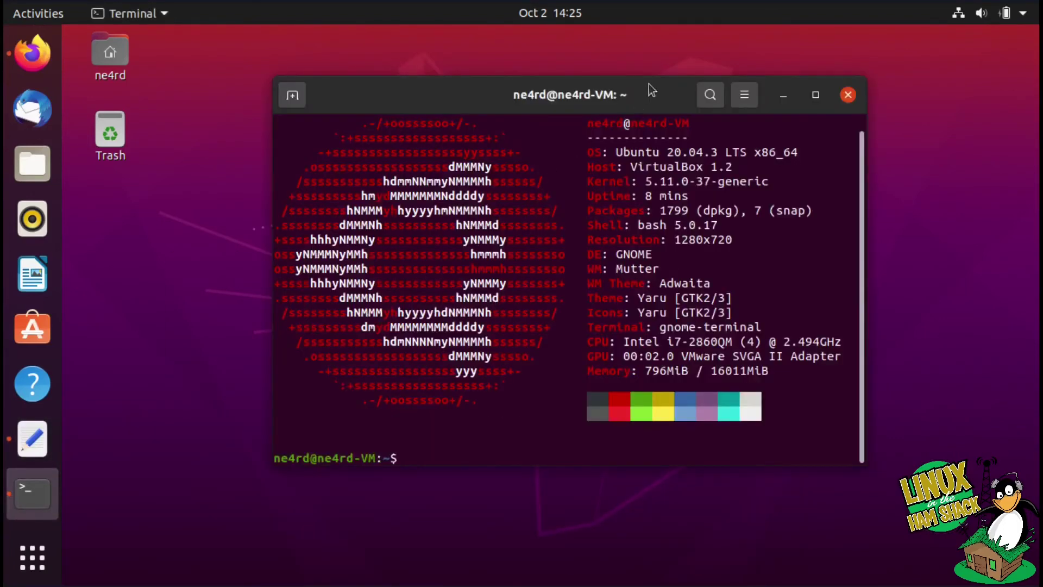
pyautogui.moveTo(648, 84); pyautogui.dragTo(671, 89)
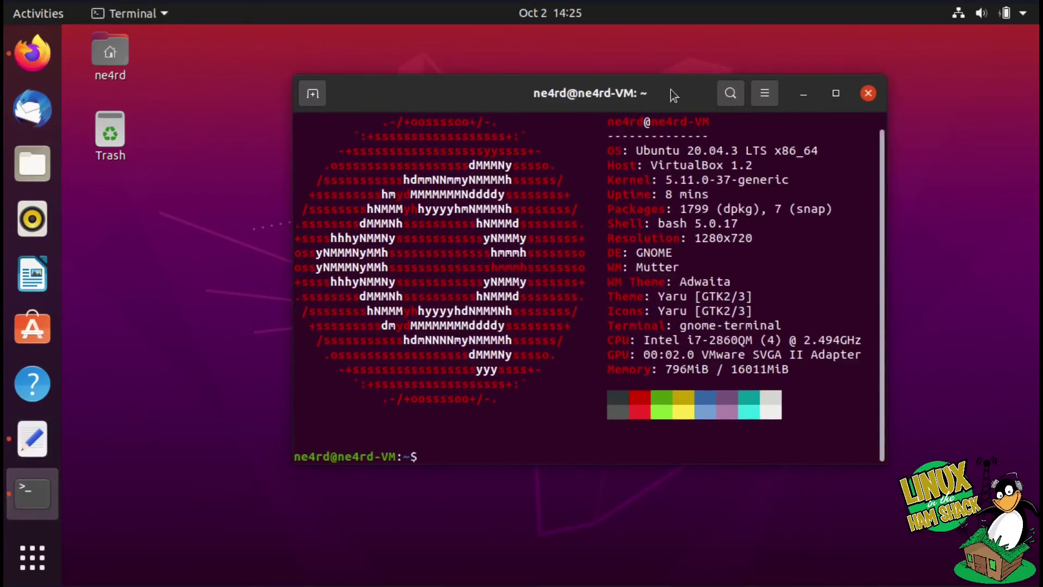
# - Change to the Documents directory in the terminal and list its contents
pyautogui.write('cd Do')
pyautogui.press('Tab')
pyautogui.press('Return')
pyautogui.write('ls')
pyautogui.press('Return')
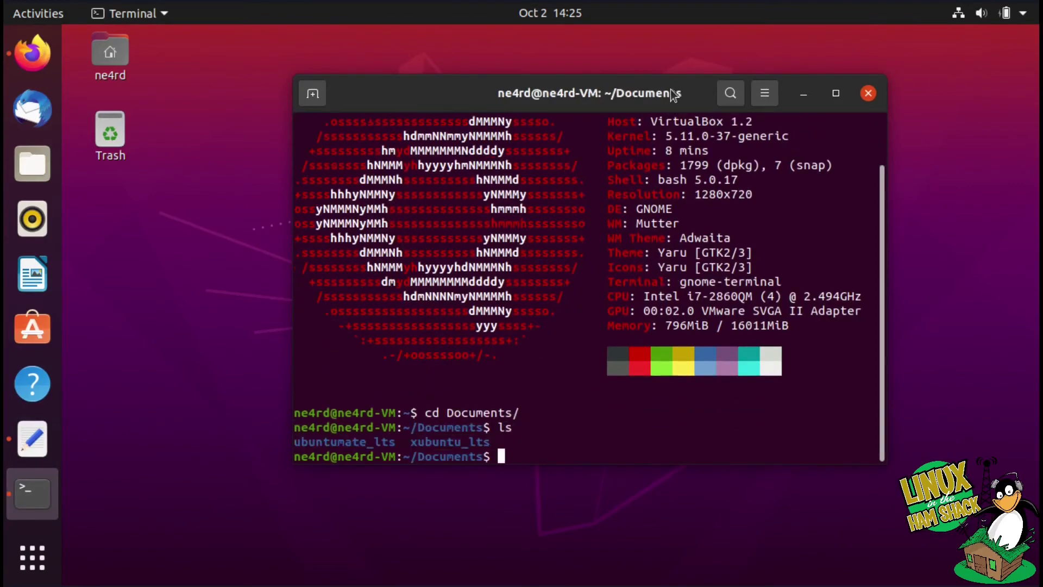
# - Enter the ubuntumate_lts project directory and list its files to check for the generated ISO
pyautogui.write('cd ub')
pyautogui.press('Tab')
pyautogui.press('Return')
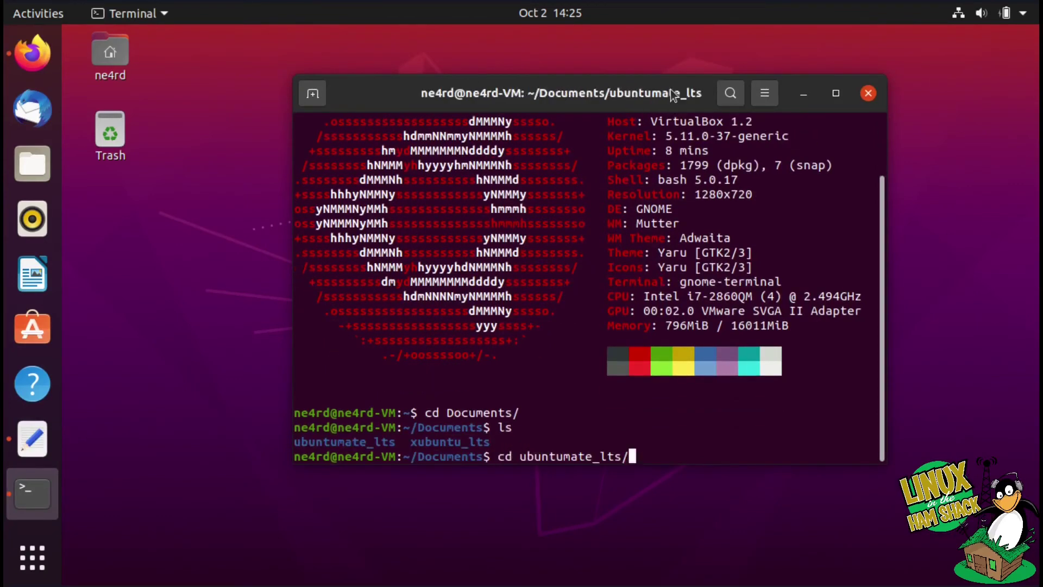
pyautogui.write('lsx')
pyautogui.press('Return')
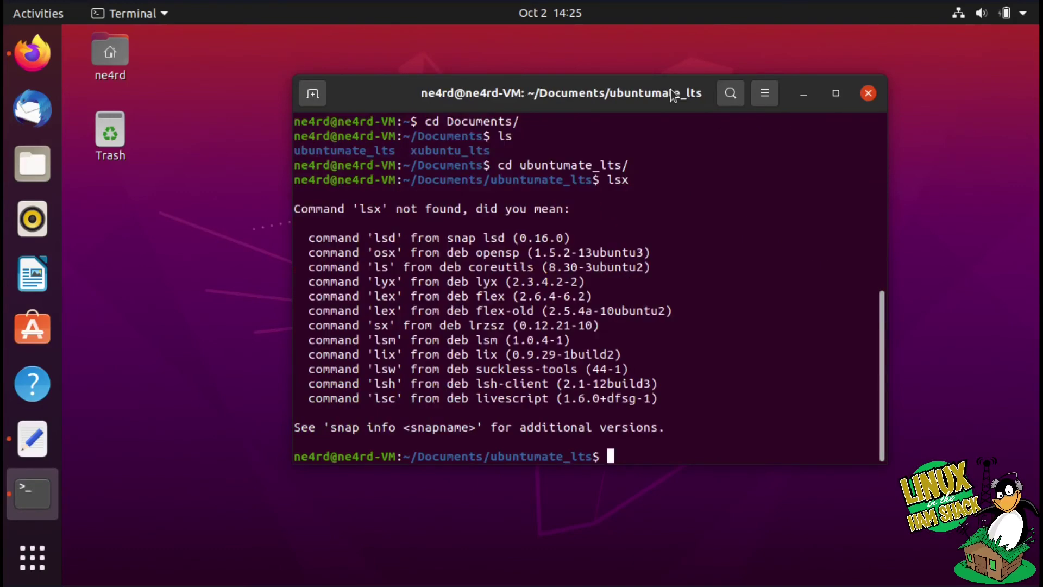
pyautogui.write('ls')
pyautogui.press('Return')
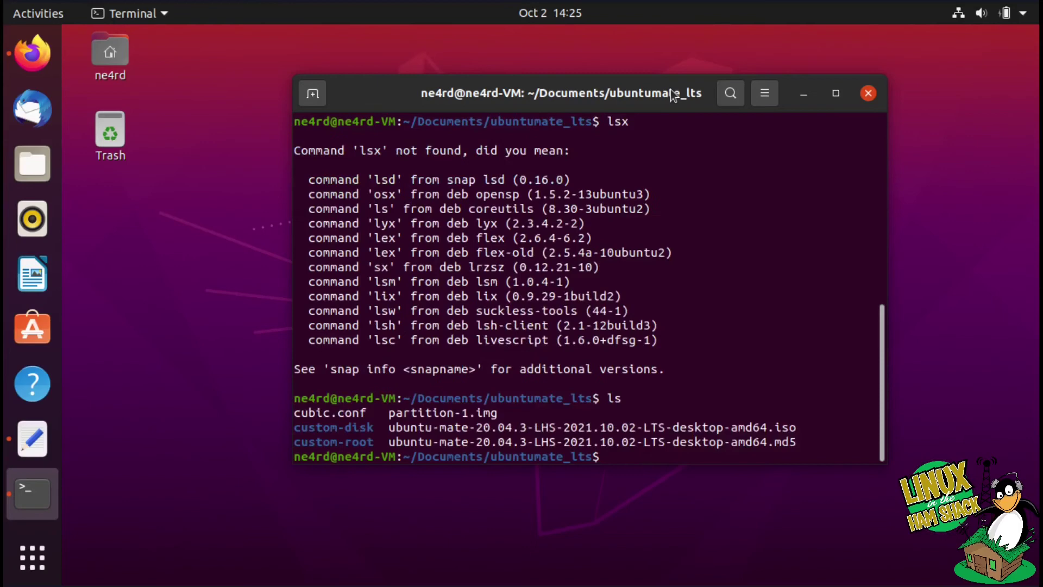
# - Start an SFTP connection from the project directory to the remote host on the local network
pyautogui.write('sftp ne4rd@192.16')
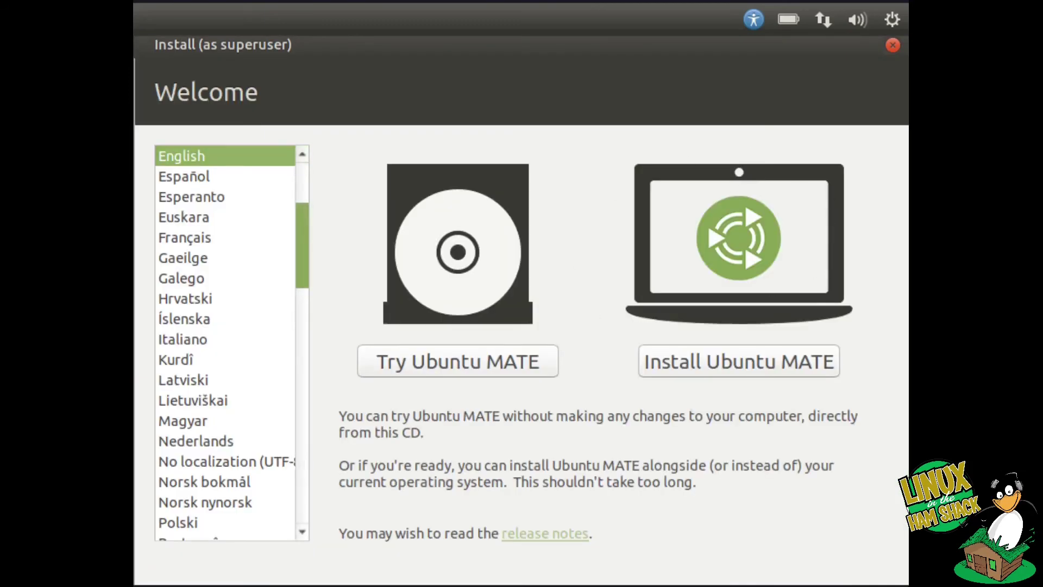
# - Start the Try Ubuntu MATE live session and open the desktop background preferences
pyautogui.click(472, 363)
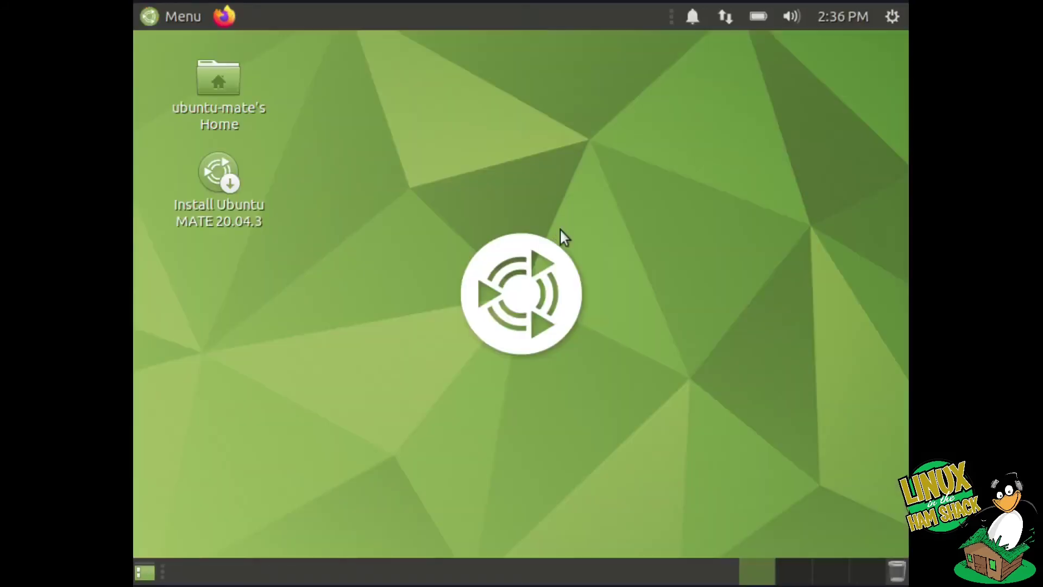
pyautogui.rightClick(559, 215)
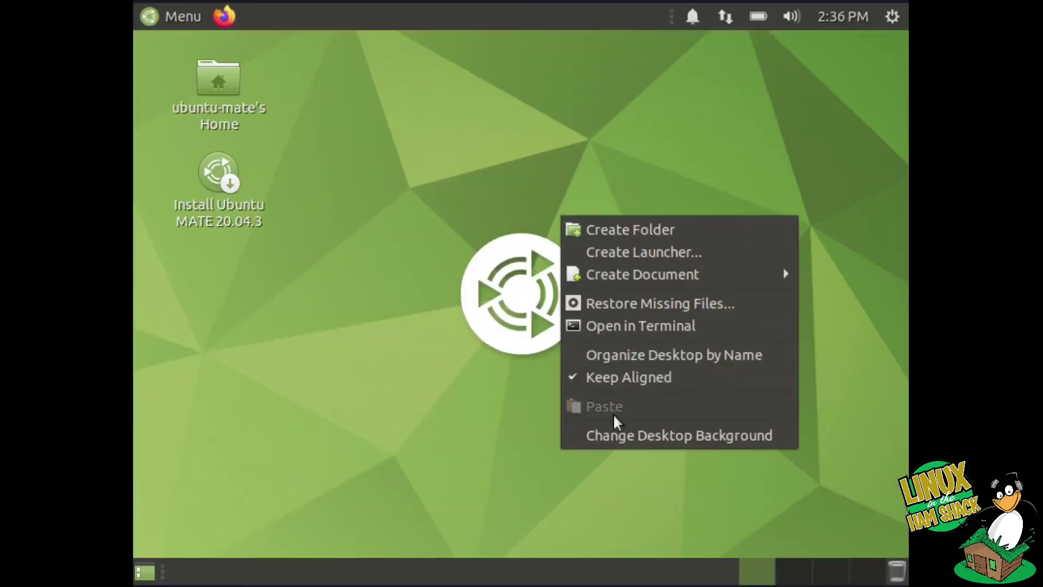
pyautogui.click(618, 436)
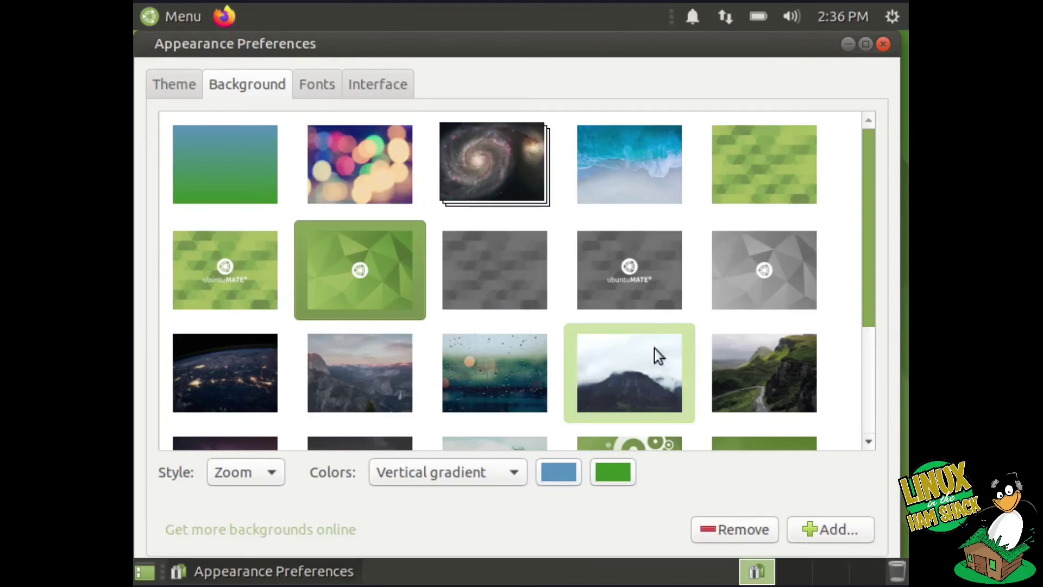
# - Look through the available desktop backgrounds to check whether the custom wallpaper is included
pyautogui.moveTo(398, 270)
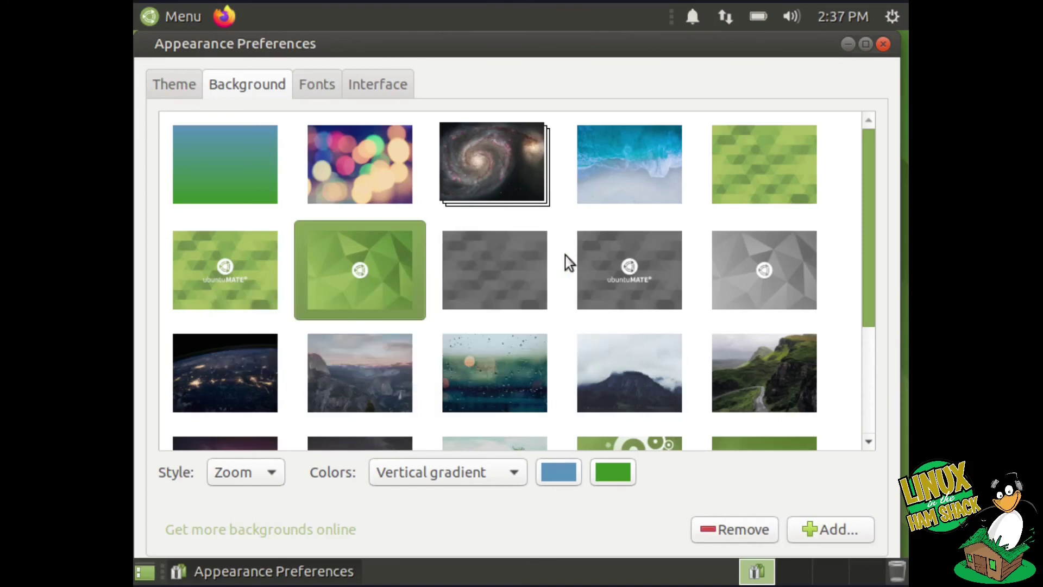
pyautogui.scroll(-4, 565, 255)
pyautogui.scroll(5, 566, 256)
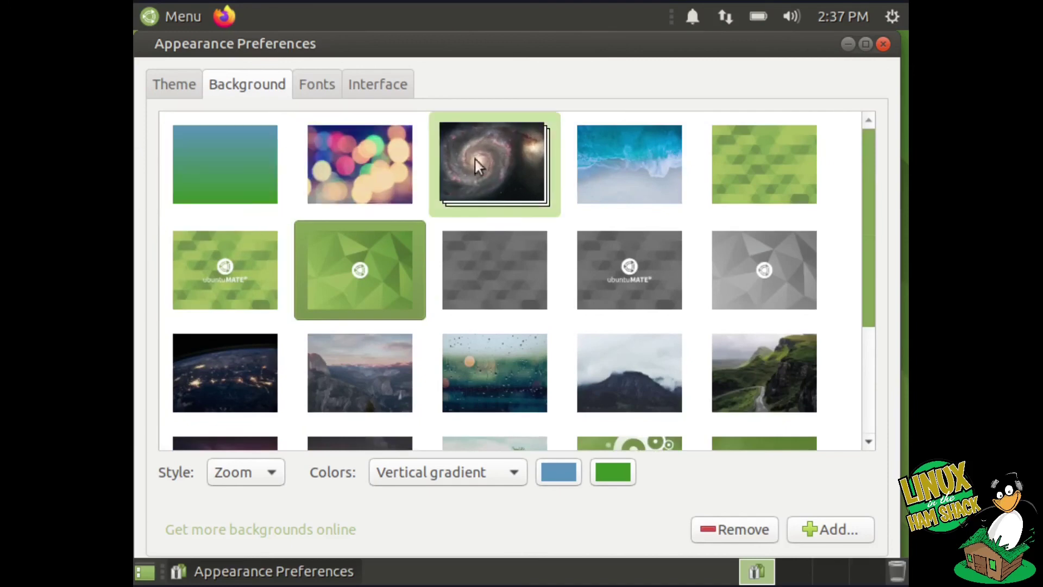
pyautogui.scroll(-4, 629, 304)
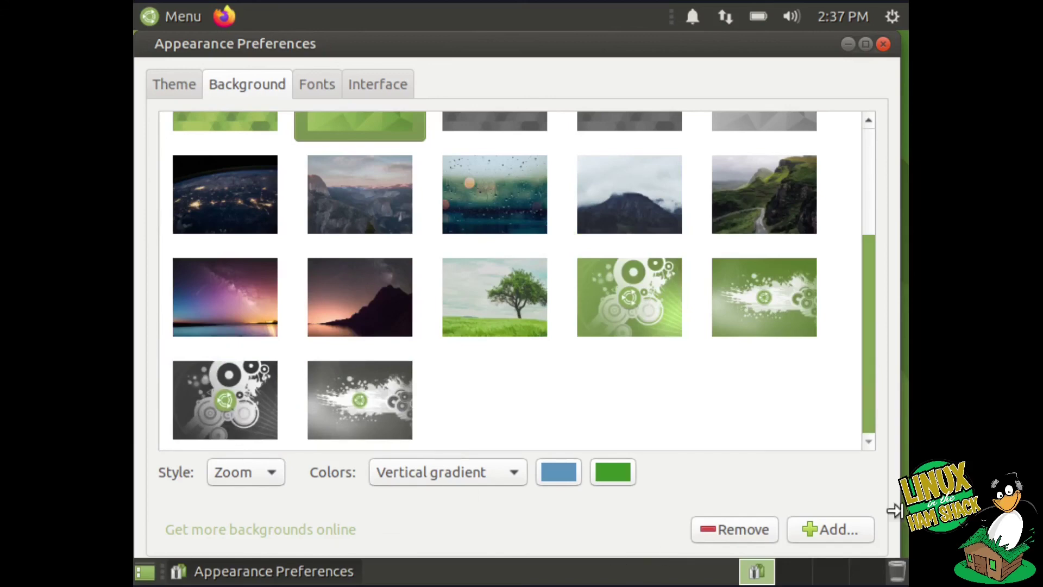
# - Close the appearance preferences and search the installed applications for SDR++ to launch it
pyautogui.click(883, 44)
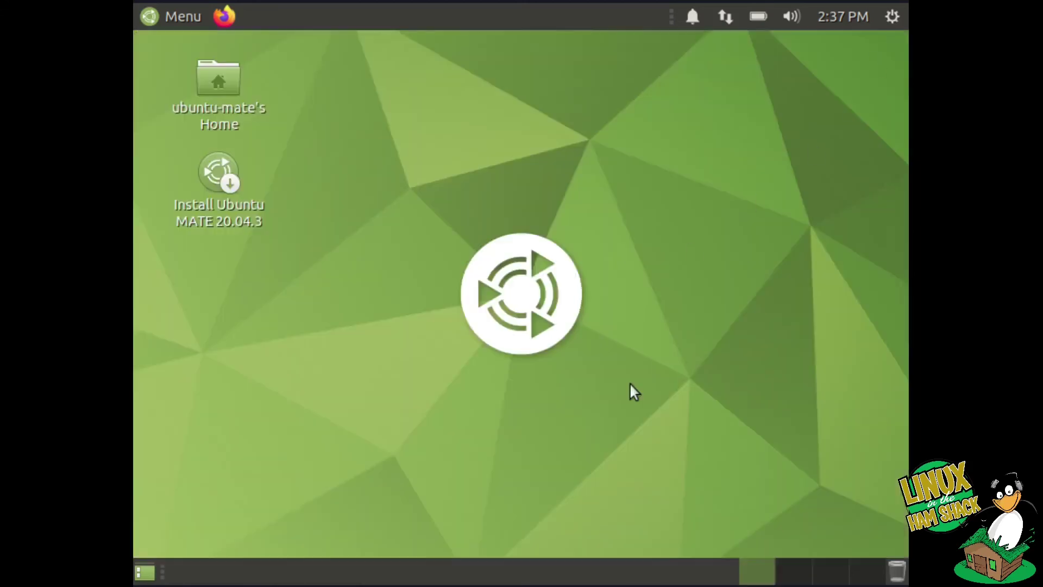
pyautogui.click(181, 15)
pyautogui.write('sdr')
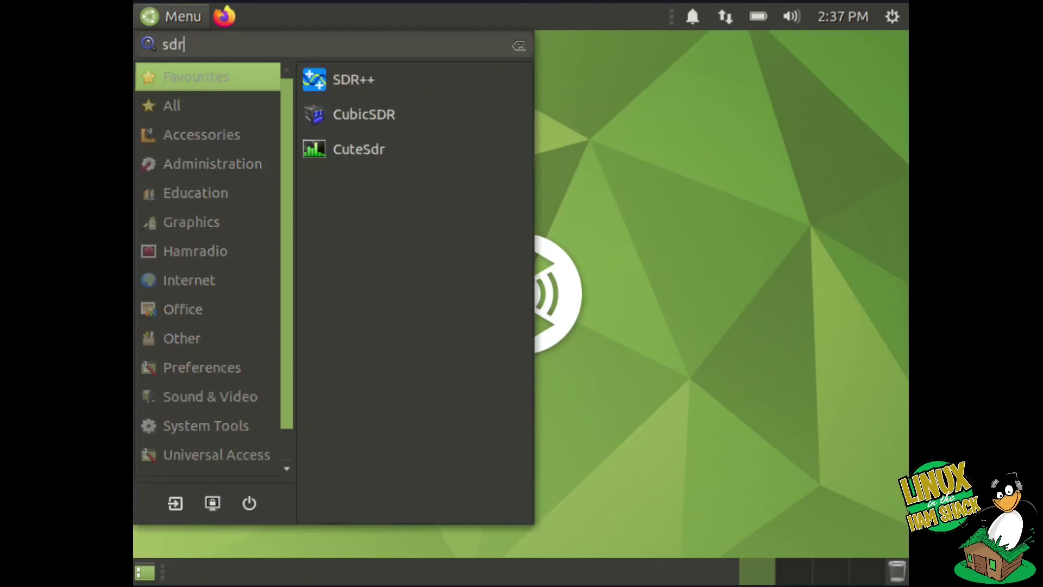
pyautogui.click(161, 22)
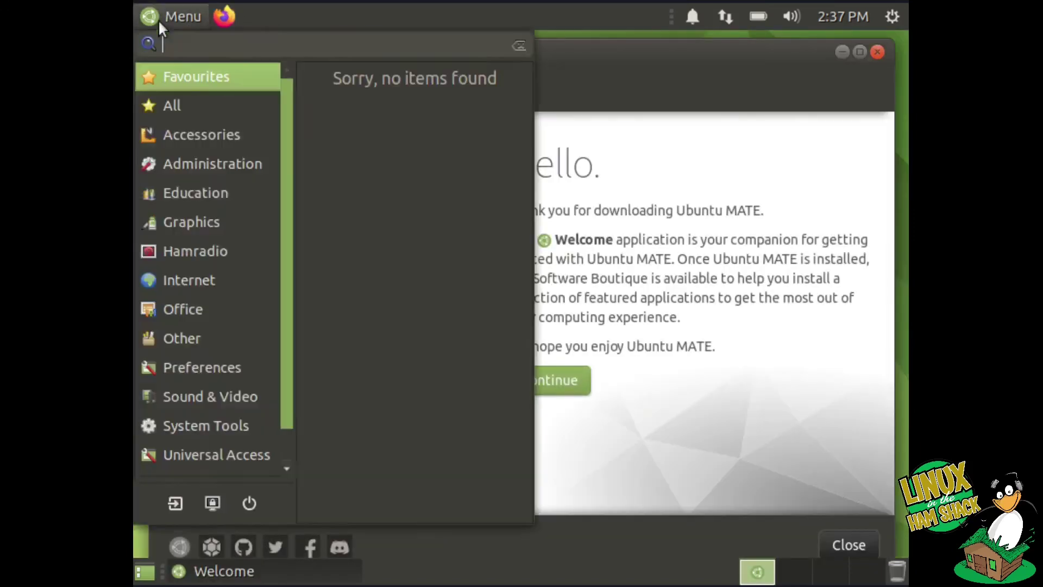
pyautogui.write('sdrpp')
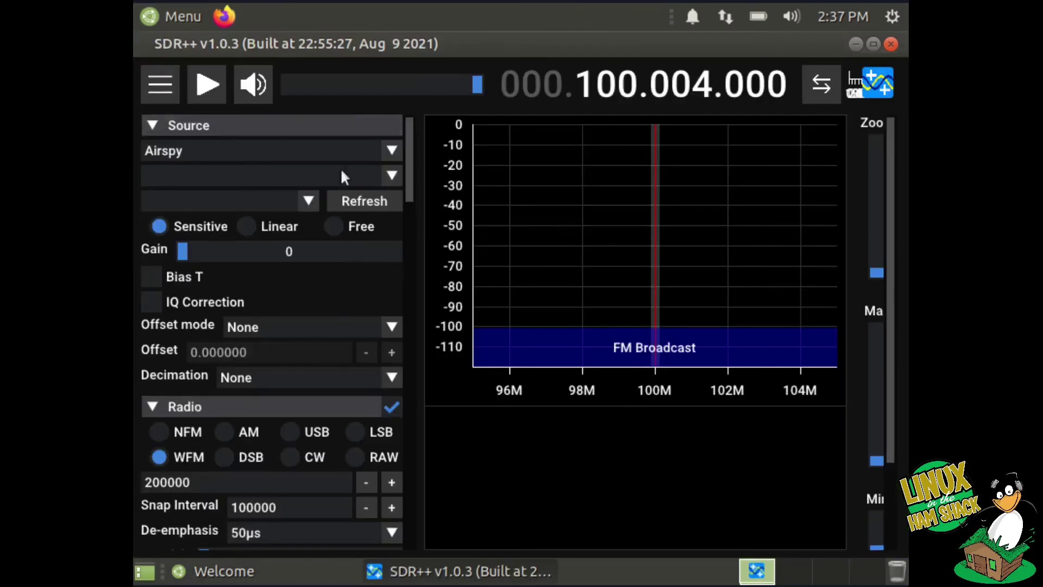
# - Choose RTL-SDR as the signal source in SDR++, and close both SDR++ and the Welcome window
pyautogui.click(393, 151)
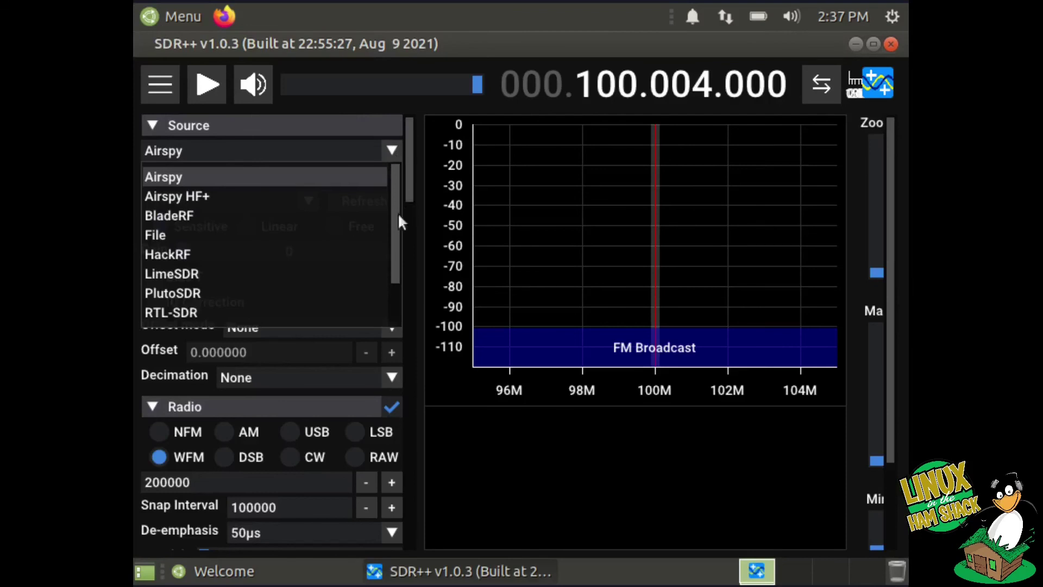
pyautogui.scroll(-2, 372, 253)
pyautogui.click(361, 254)
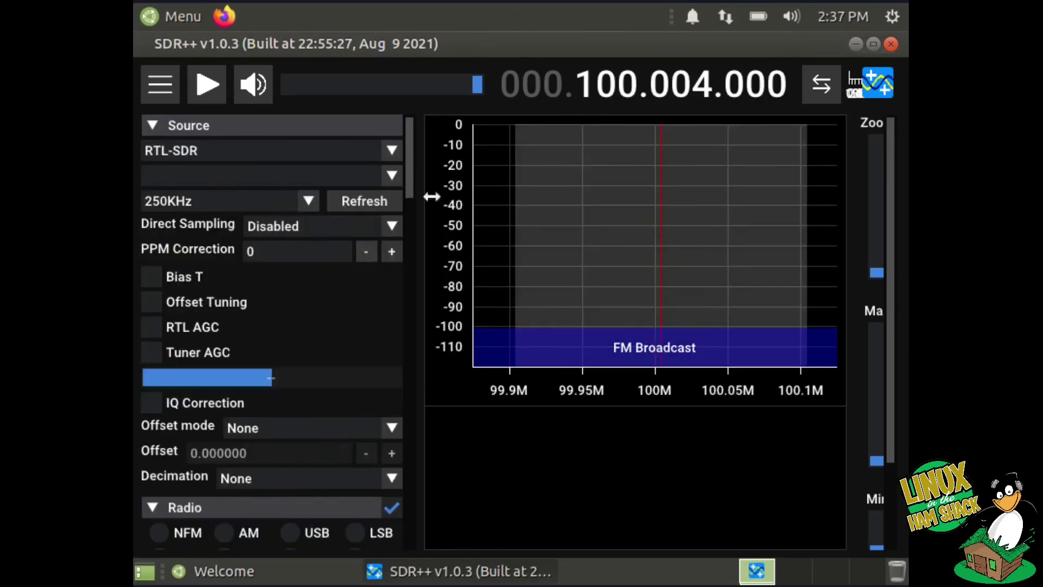
pyautogui.click(392, 150)
pyautogui.click(890, 44)
pyautogui.click(878, 52)
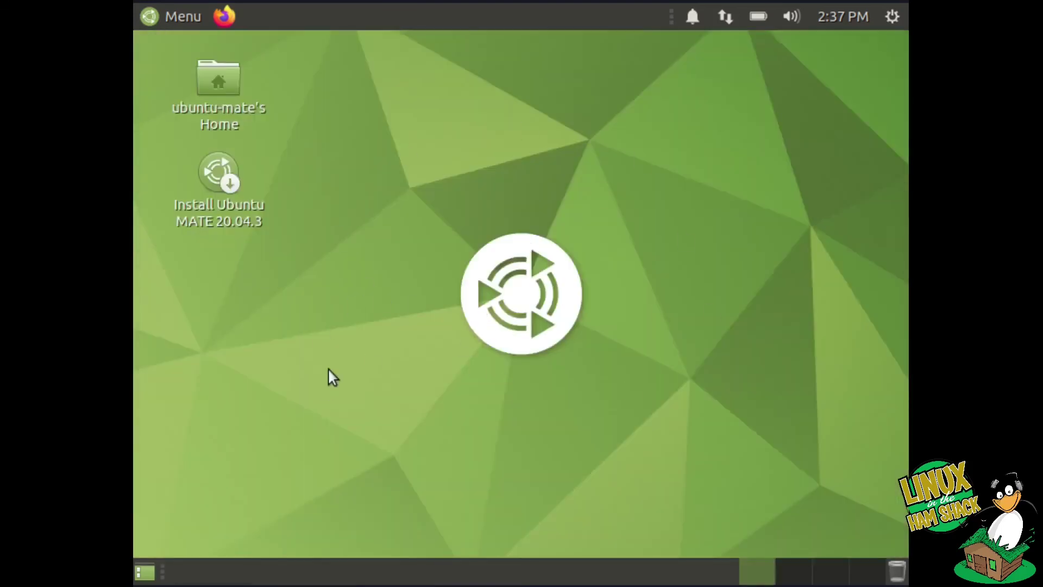
# - Find and launch Gpredict to check that its satellite tracking view works, and close it
pyautogui.click(172, 10)
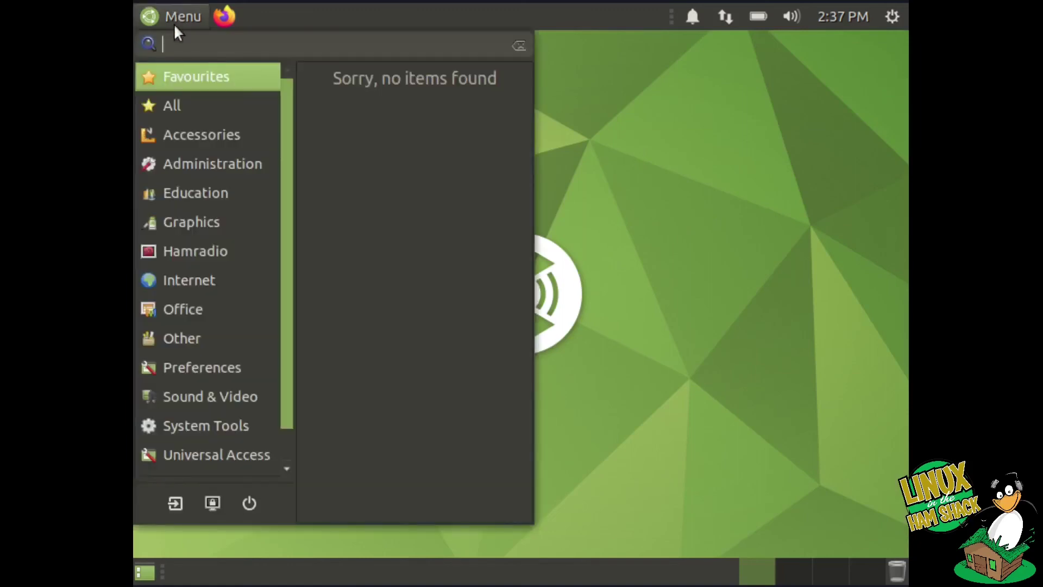
pyautogui.write('gpr')
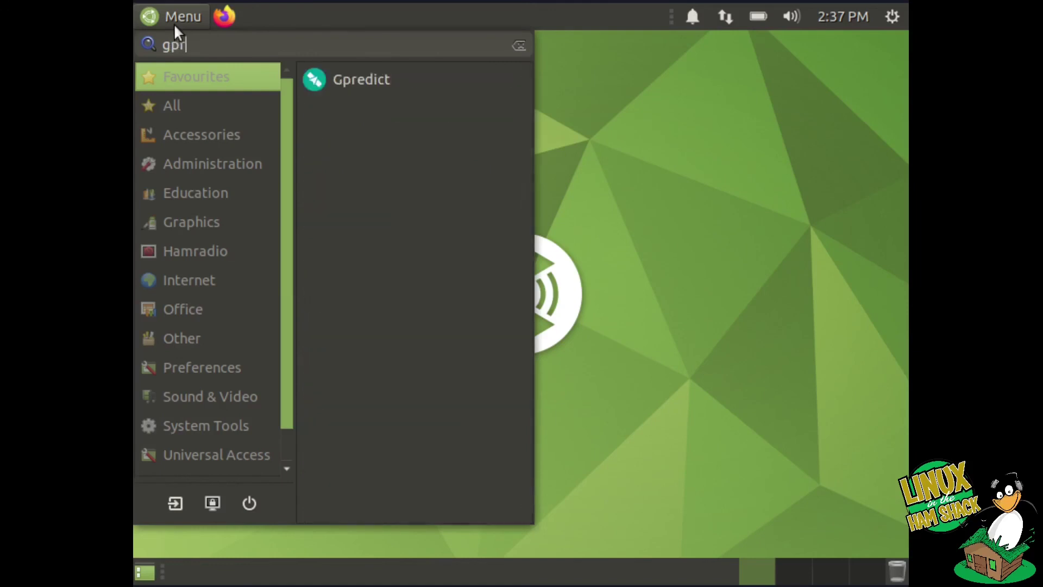
pyautogui.click(516, 78)
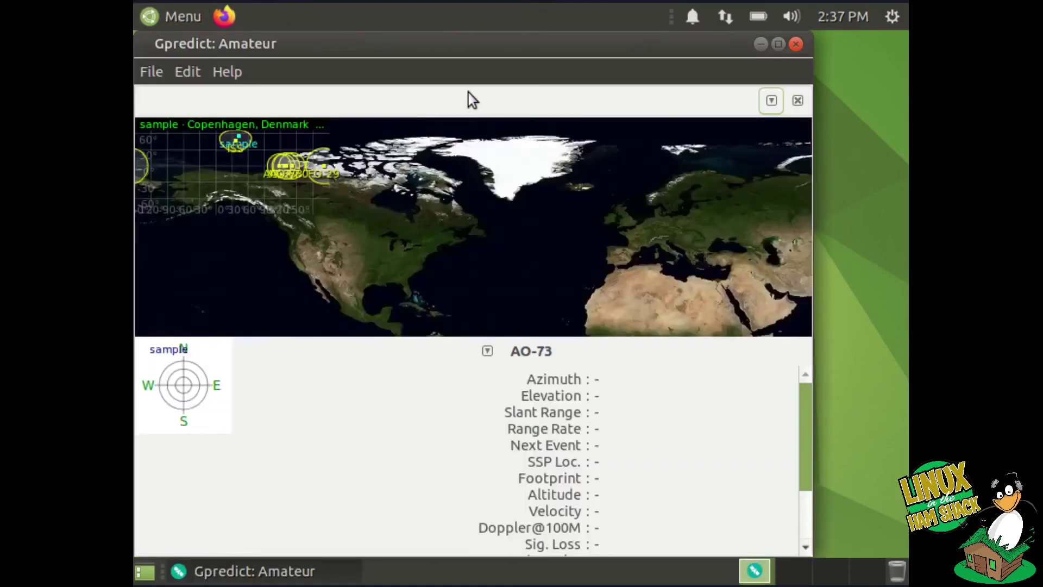
pyautogui.moveTo(376, 49); pyautogui.dragTo(424, 49)
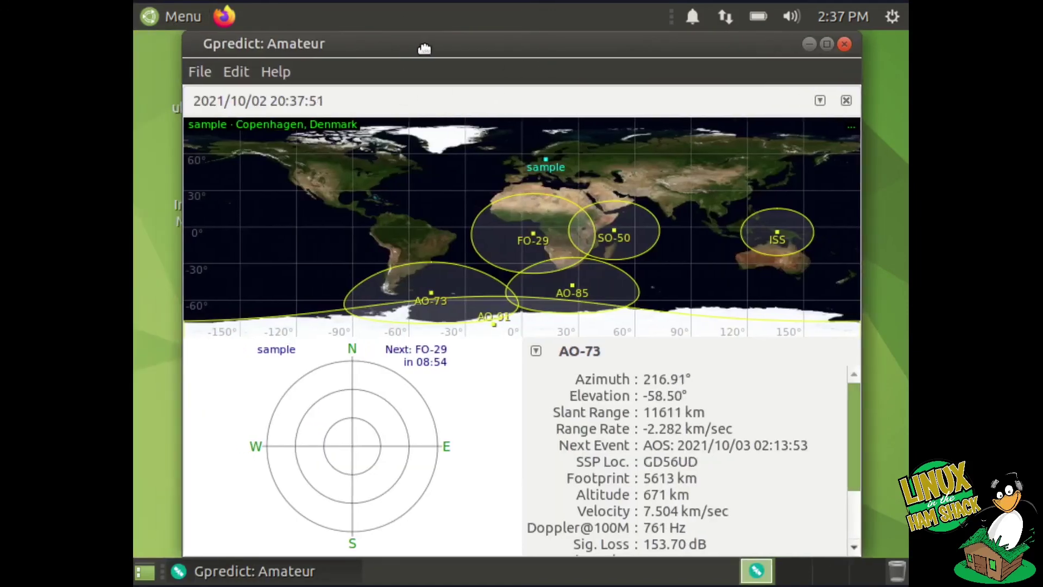
pyautogui.click(845, 44)
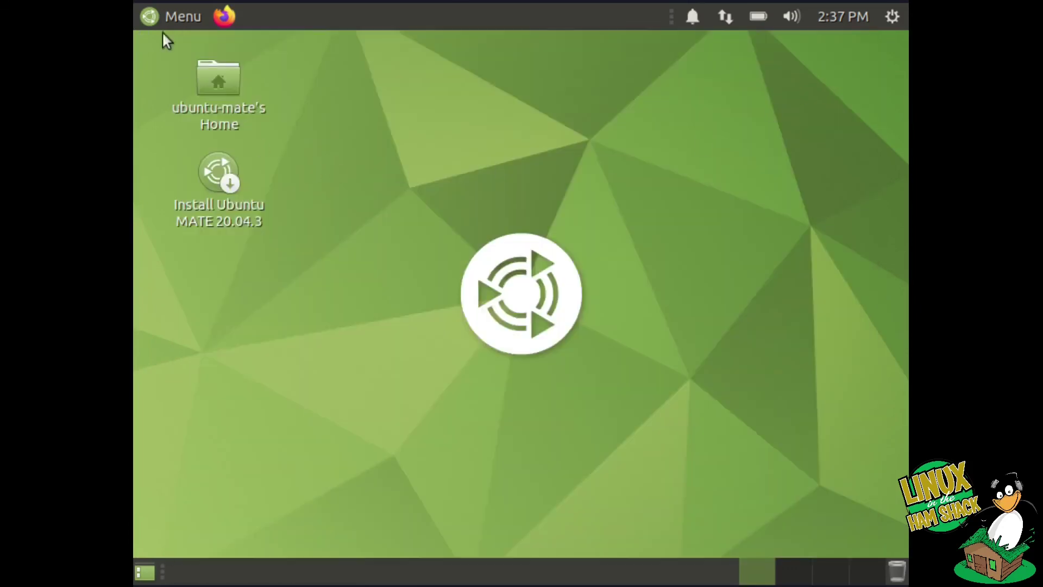